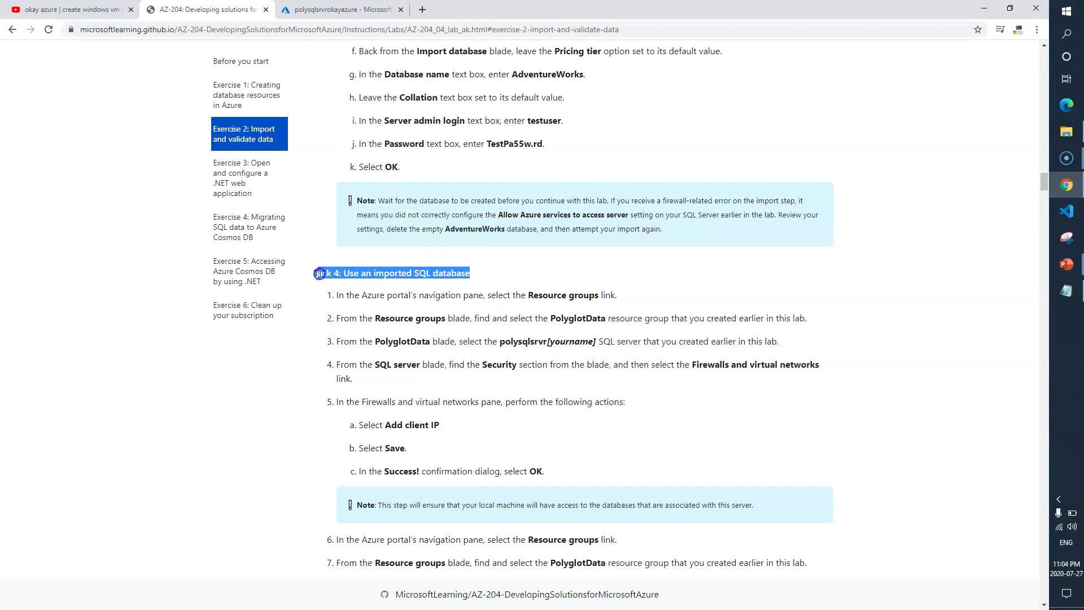
Read steps 1 to 5 of Task 4 in the lab instructions, covering the SQL server's firewall settings and client IP.
{"action": "left_click_drag", "start_coordinate": [350, 274], "coordinate": [414, 271]}
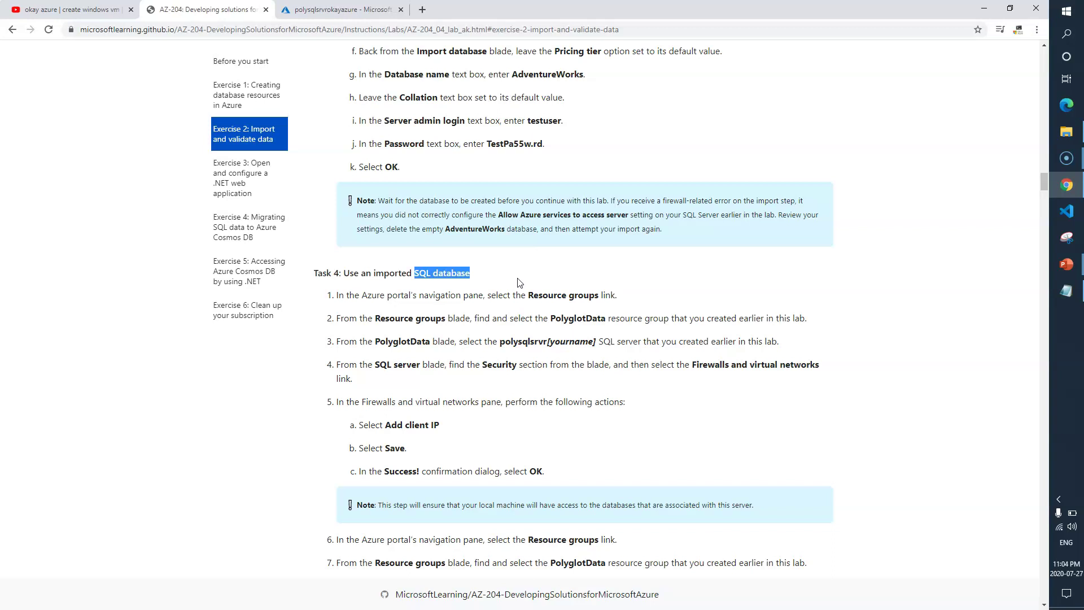
{"action": "left_click", "coordinate": [503, 273]}
{"action": "left_click_drag", "start_coordinate": [366, 273], "coordinate": [441, 276]}
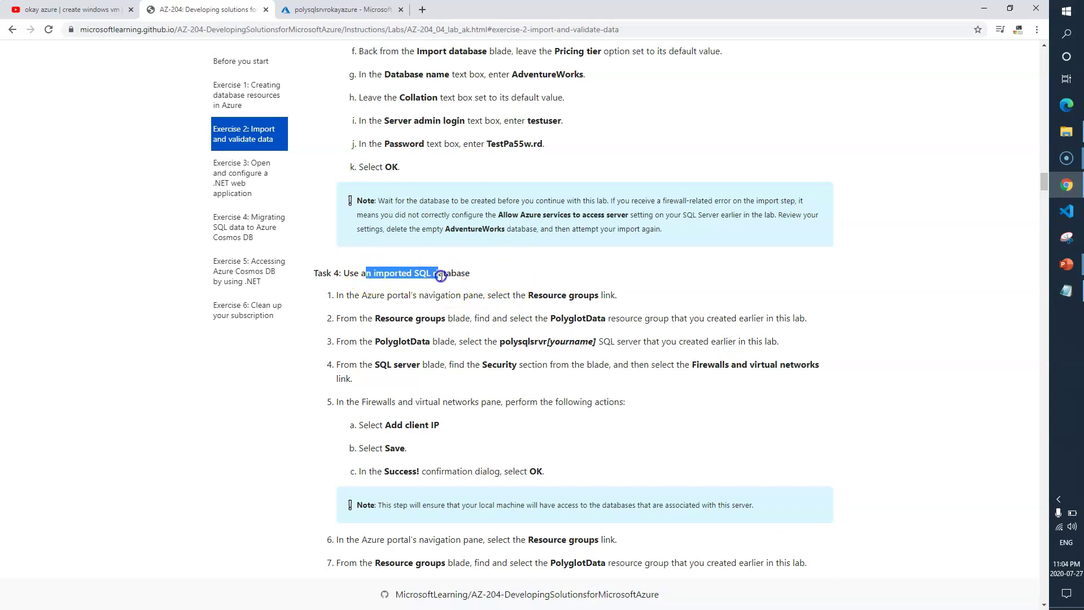
{"action": "left_click_drag", "start_coordinate": [528, 295], "coordinate": [602, 317]}
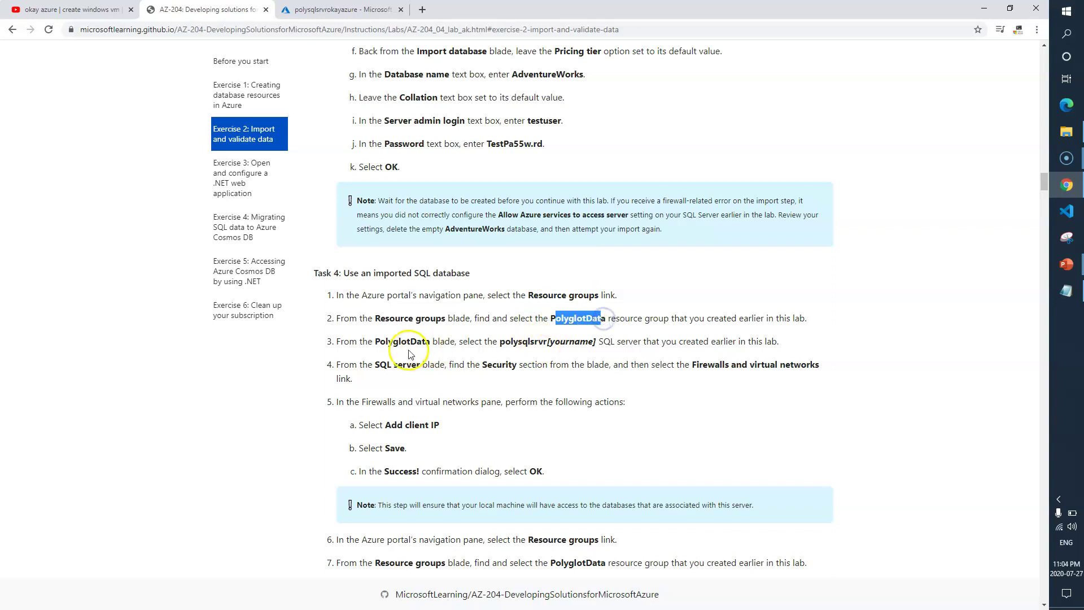
{"action": "left_click", "coordinate": [501, 340]}
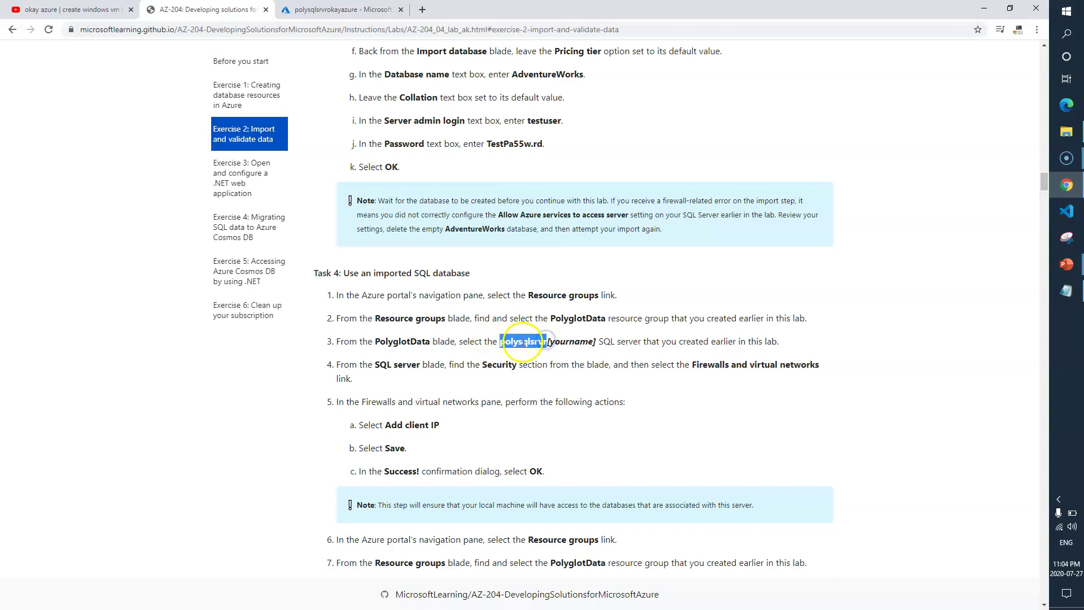
{"action": "left_click", "coordinate": [416, 364]}
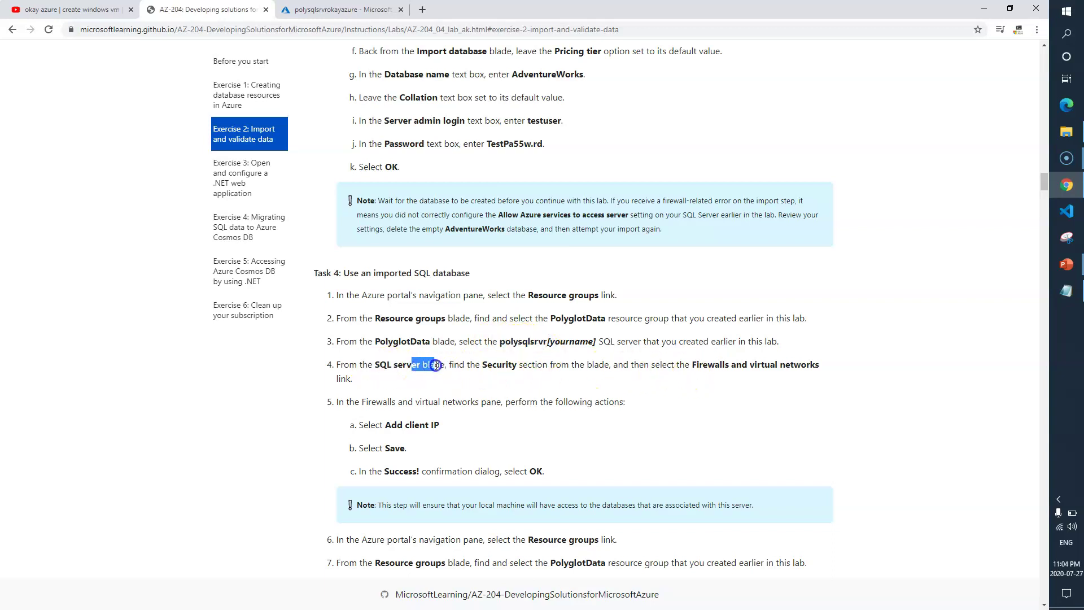
{"action": "left_click", "coordinate": [496, 365]}
{"action": "left_click_drag", "start_coordinate": [639, 366], "coordinate": [802, 367]}
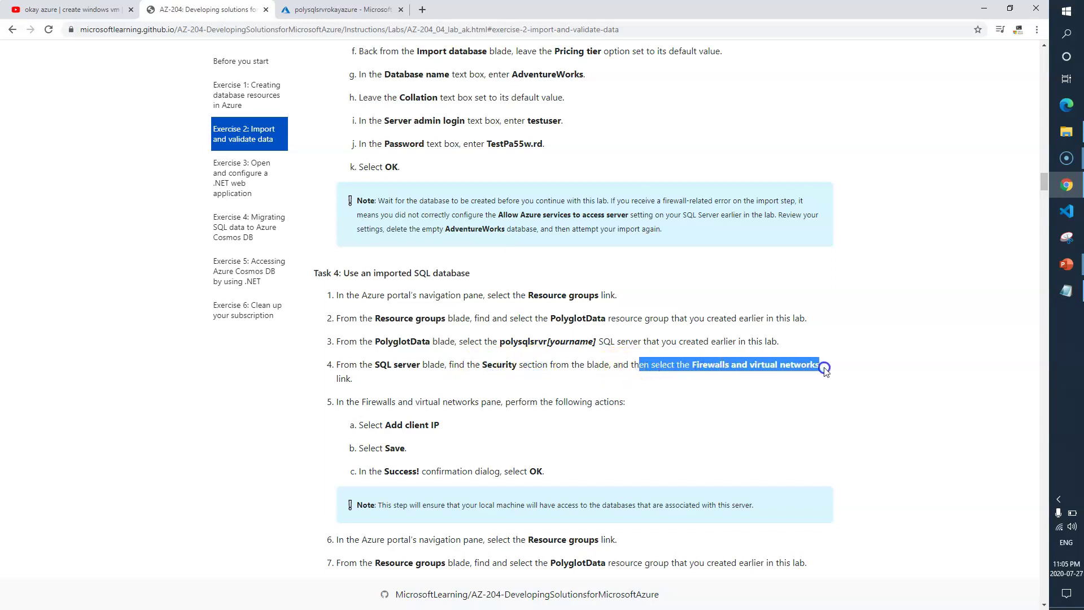
{"action": "left_click", "coordinate": [410, 381]}
{"action": "scroll", "coordinate": [410, 382], "scroll_direction": "down", "scroll_amount": 1}
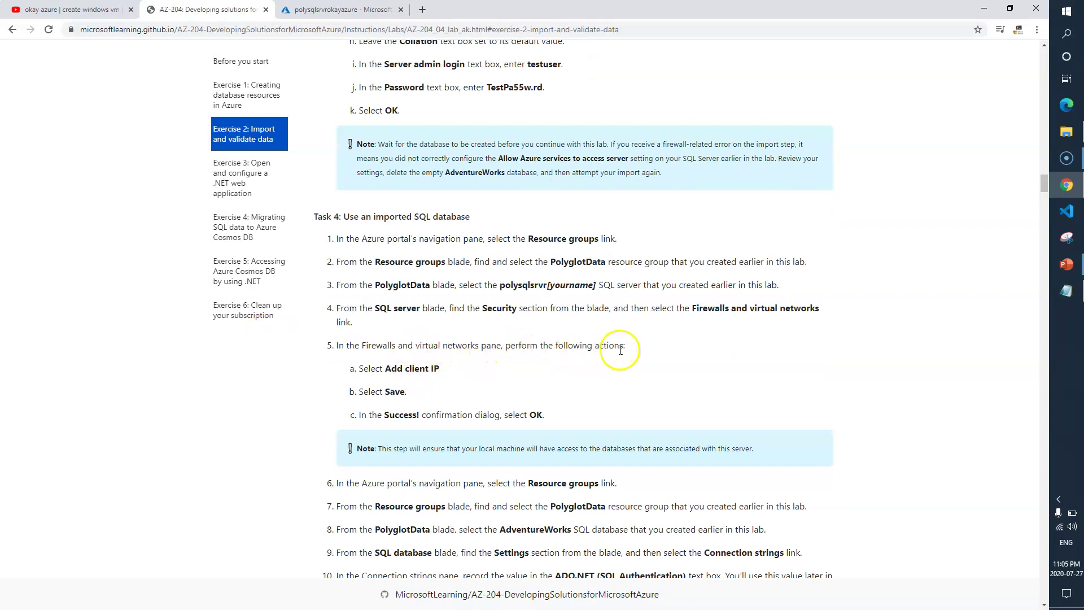
{"action": "left_click_drag", "start_coordinate": [450, 368], "coordinate": [404, 368]}
{"action": "left_click", "coordinate": [405, 391]}
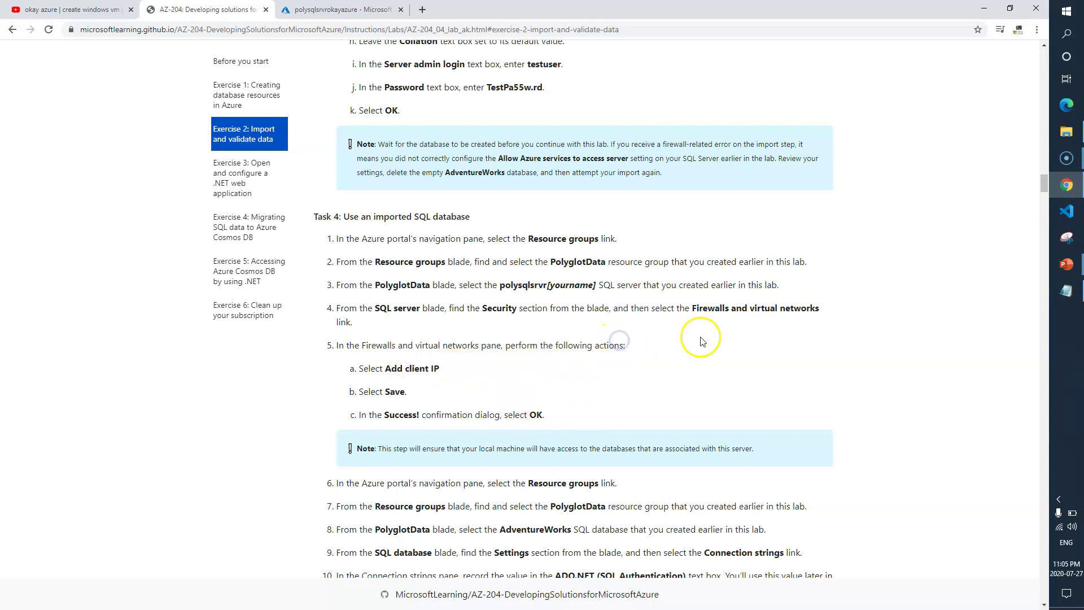
In the Azure portal, open the polysqlsrvrokayazure SQL server from the PolyglotData resource group and show its Firewalls and virtual networks settings.
{"action": "left_click", "coordinate": [342, 10]}
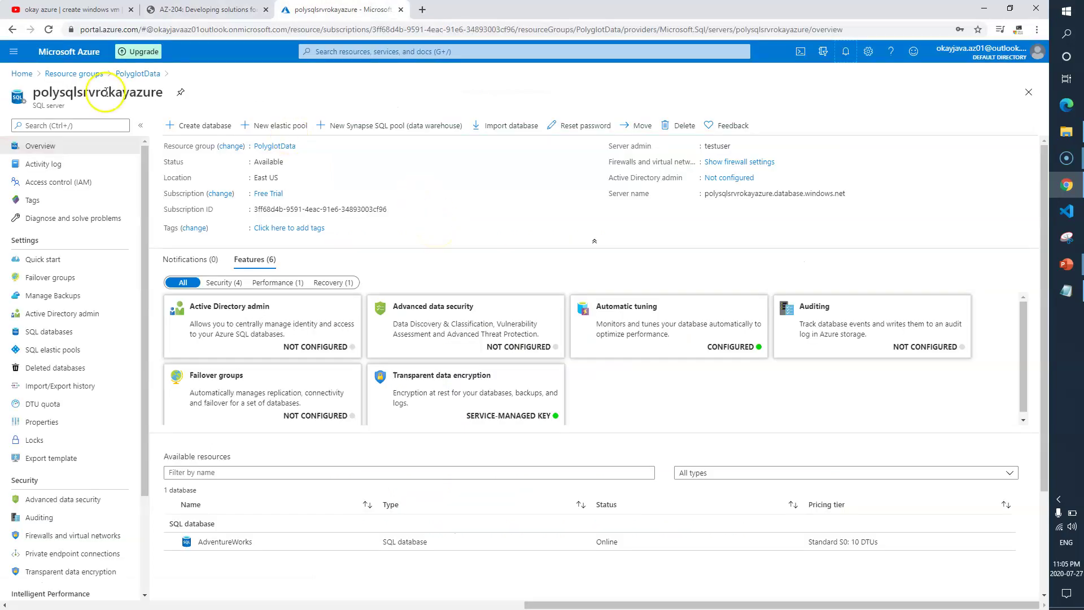
{"action": "left_click", "coordinate": [1029, 92]}
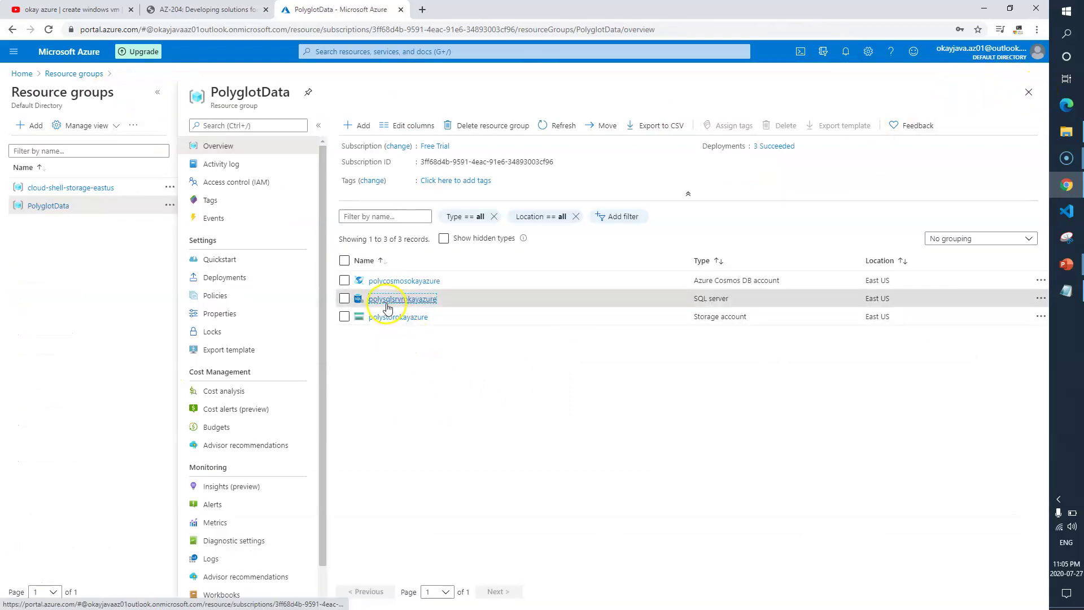
{"action": "left_click", "coordinate": [415, 304]}
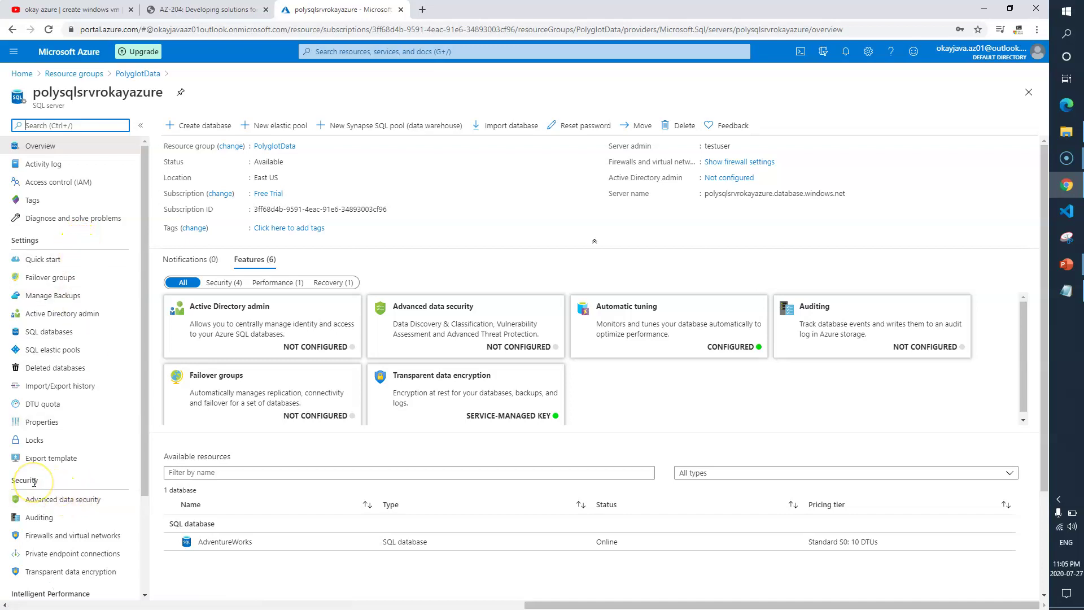
{"action": "scroll", "coordinate": [34, 482], "scroll_direction": "down", "scroll_amount": 1}
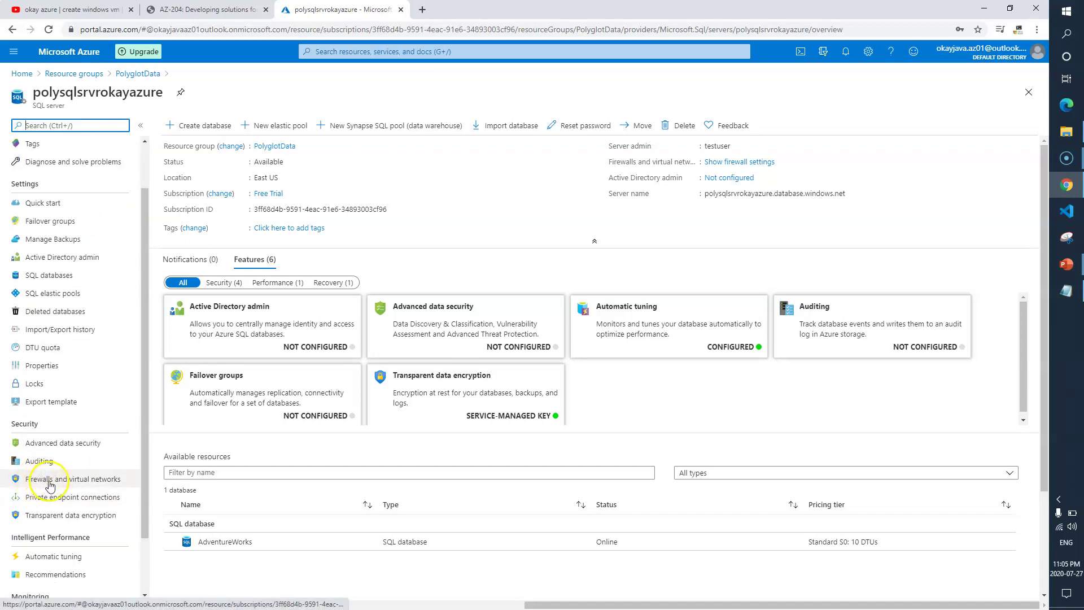
{"action": "left_click", "coordinate": [49, 484]}
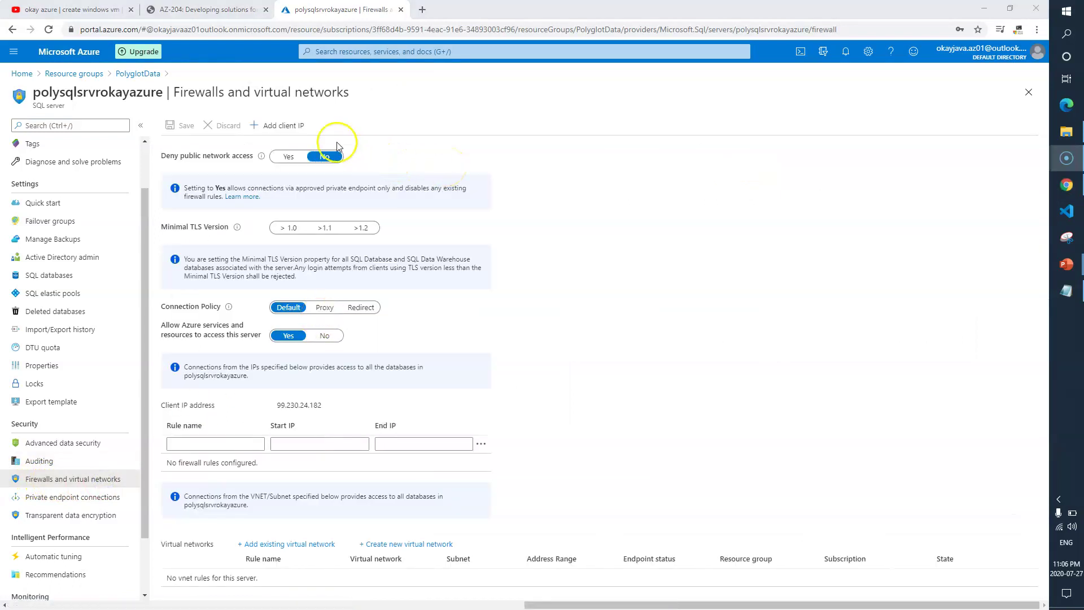
Add the current client IP as a firewall rule on the SQL server, save the rules and acknowledge the confirmation.
{"action": "left_click", "coordinate": [293, 129]}
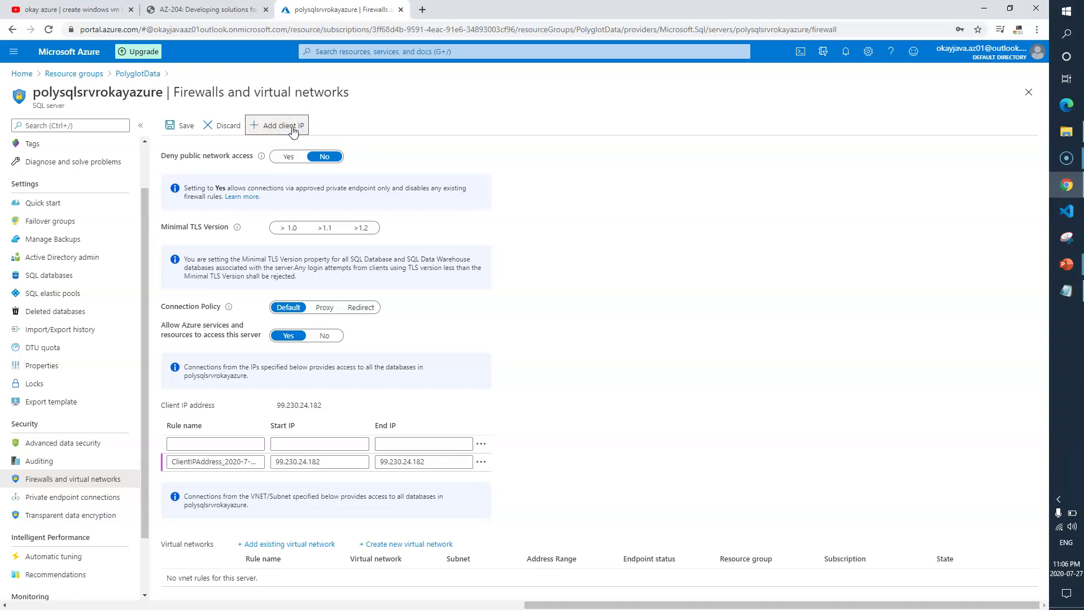
{"action": "left_click", "coordinate": [272, 461]}
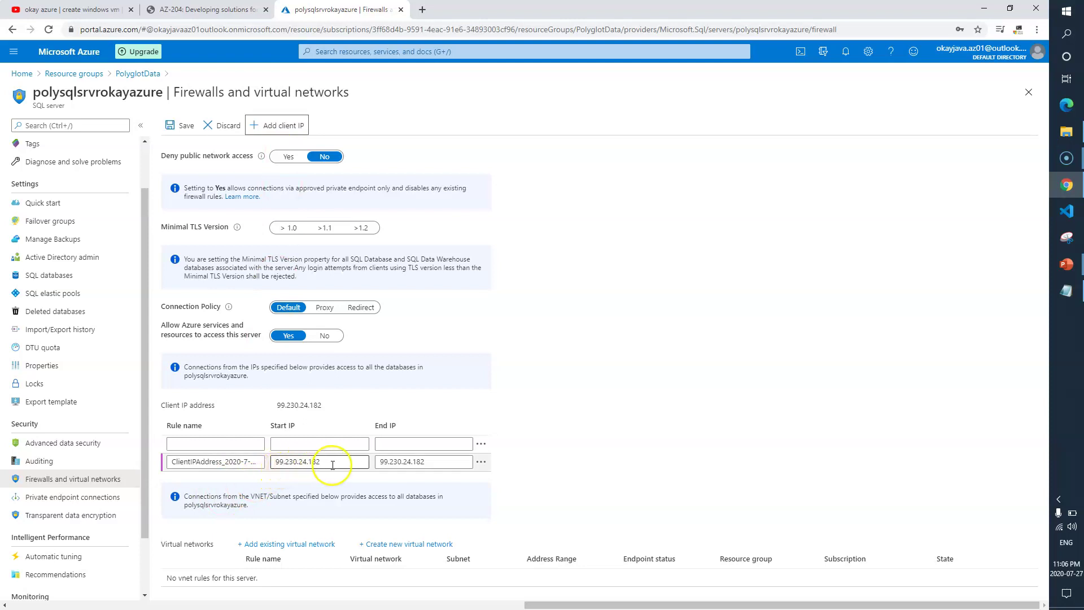
{"action": "left_click", "coordinate": [439, 465]}
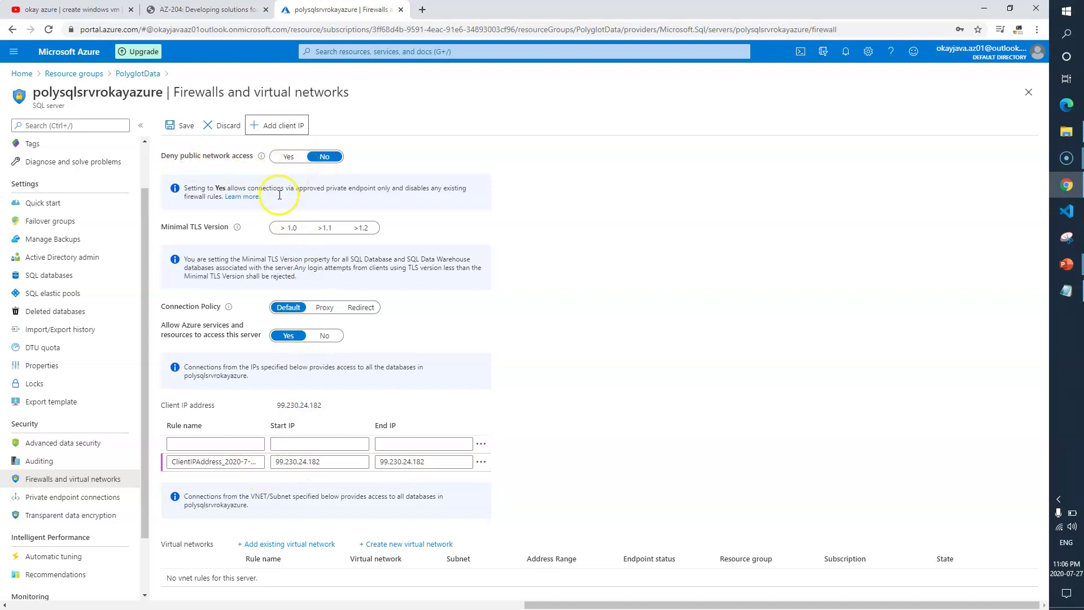
{"action": "left_click", "coordinate": [186, 127]}
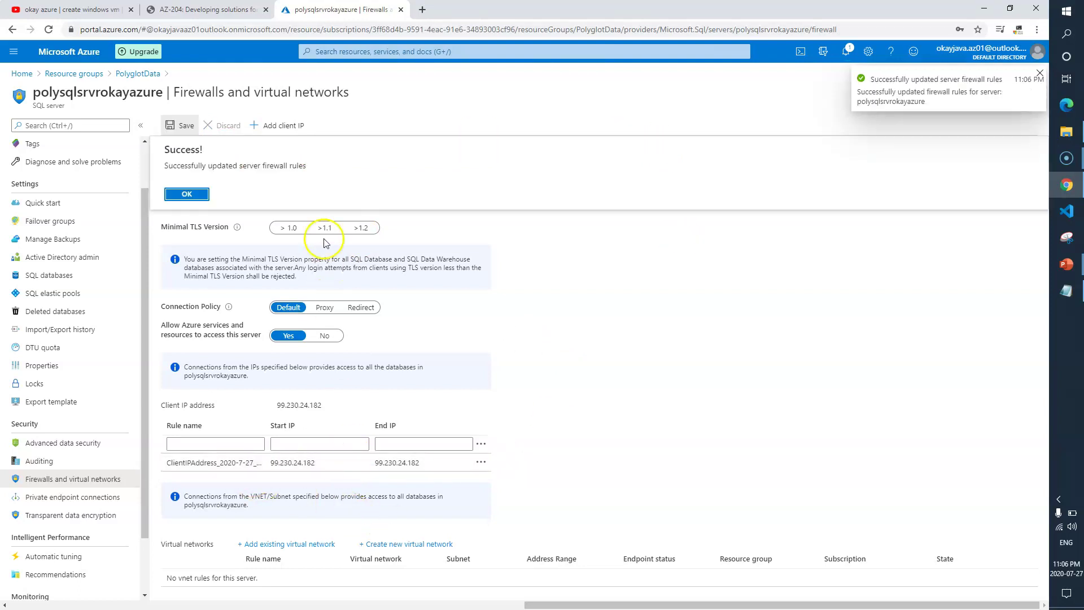
{"action": "left_click", "coordinate": [189, 195]}
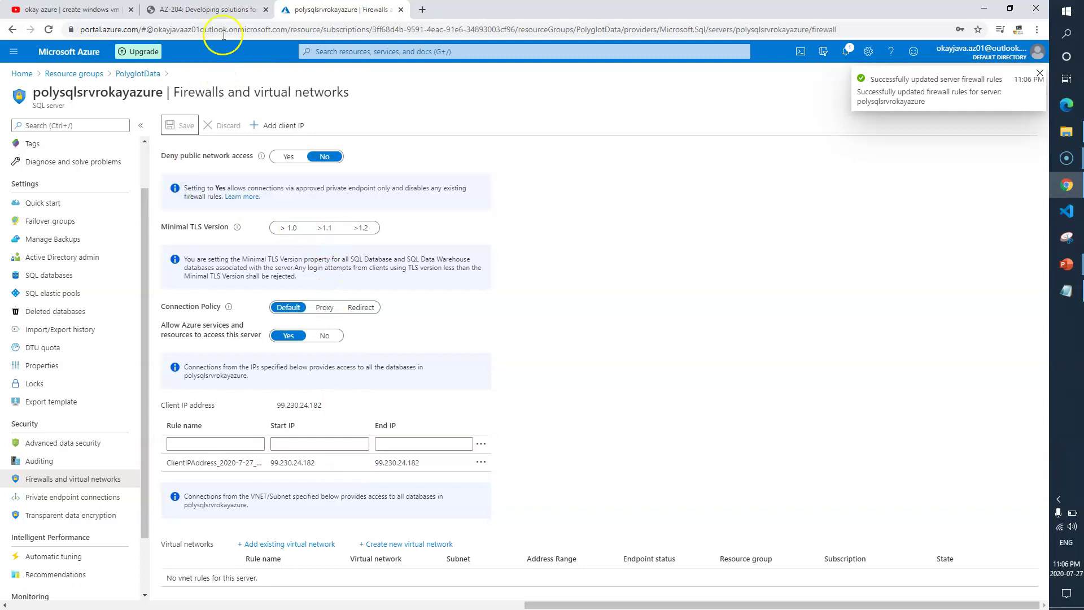
Return to the lab instructions and read steps 5 to 8 of Task 4, through selecting the AdventureWorks database.
{"action": "left_click", "coordinate": [209, 10]}
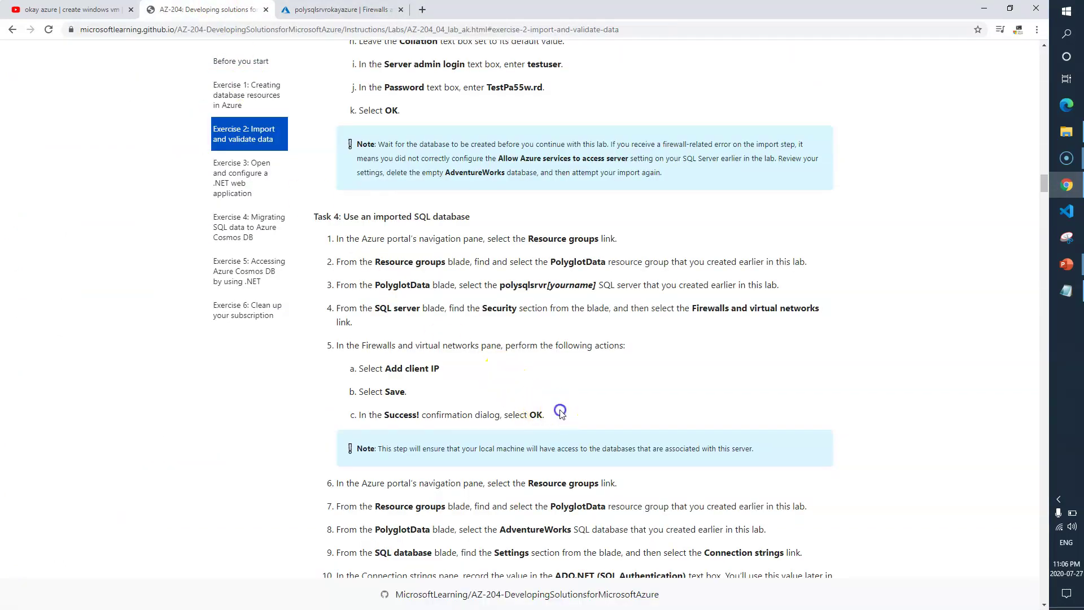
{"action": "left_click_drag", "start_coordinate": [559, 415], "coordinate": [394, 416]}
{"action": "left_click_drag", "start_coordinate": [570, 414], "coordinate": [477, 415]}
{"action": "left_click", "coordinate": [484, 414]}
{"action": "scroll", "coordinate": [579, 374], "scroll_direction": "down", "scroll_amount": 1}
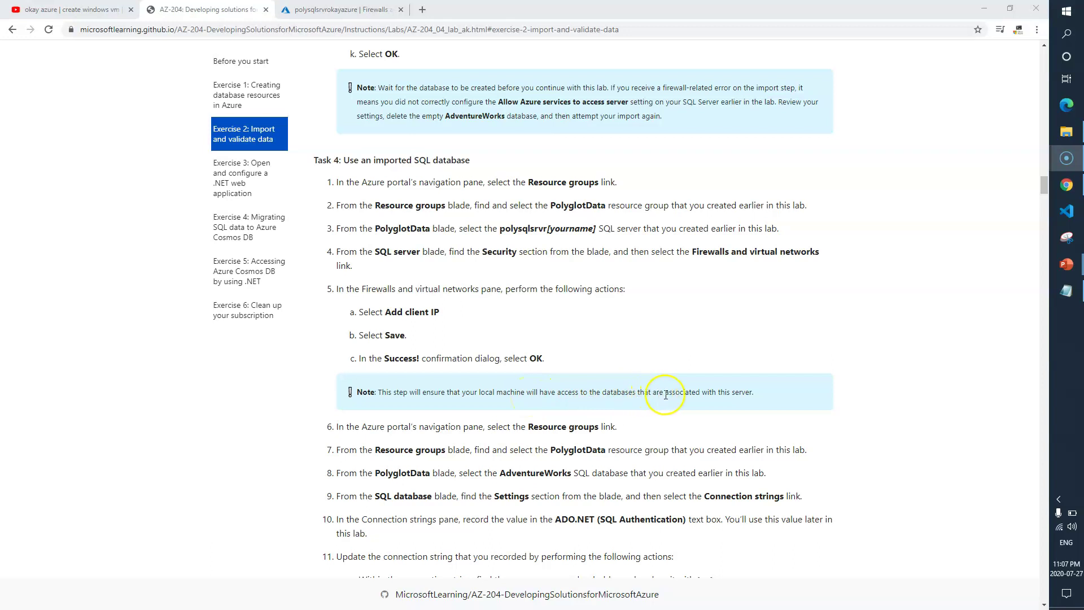
{"action": "left_click_drag", "start_coordinate": [753, 392], "coordinate": [644, 389]}
{"action": "left_click", "coordinate": [562, 390]}
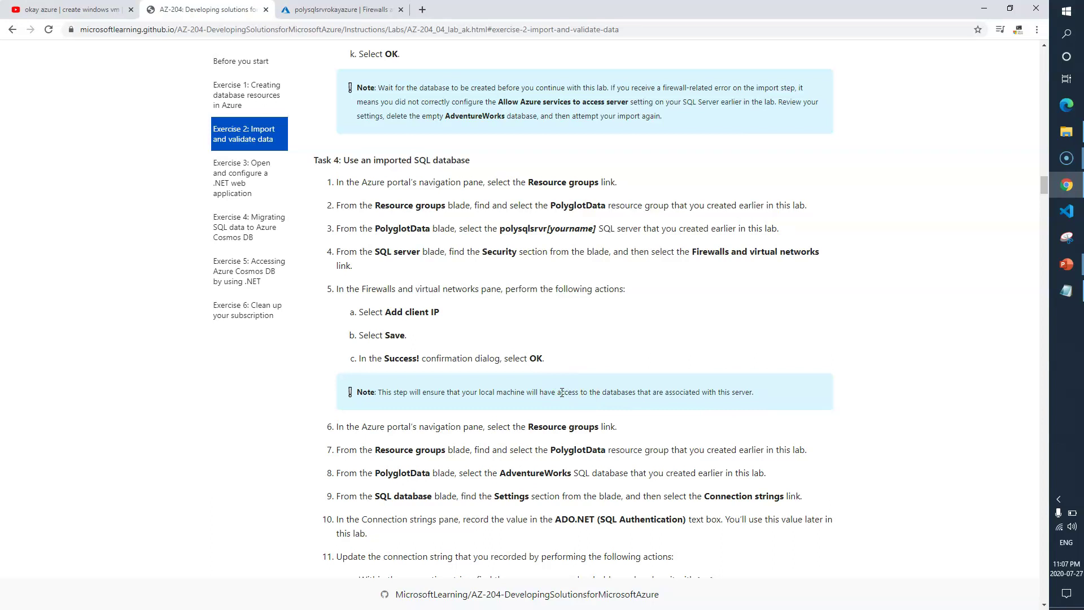
{"action": "scroll", "coordinate": [543, 414], "scroll_direction": "down", "scroll_amount": 2}
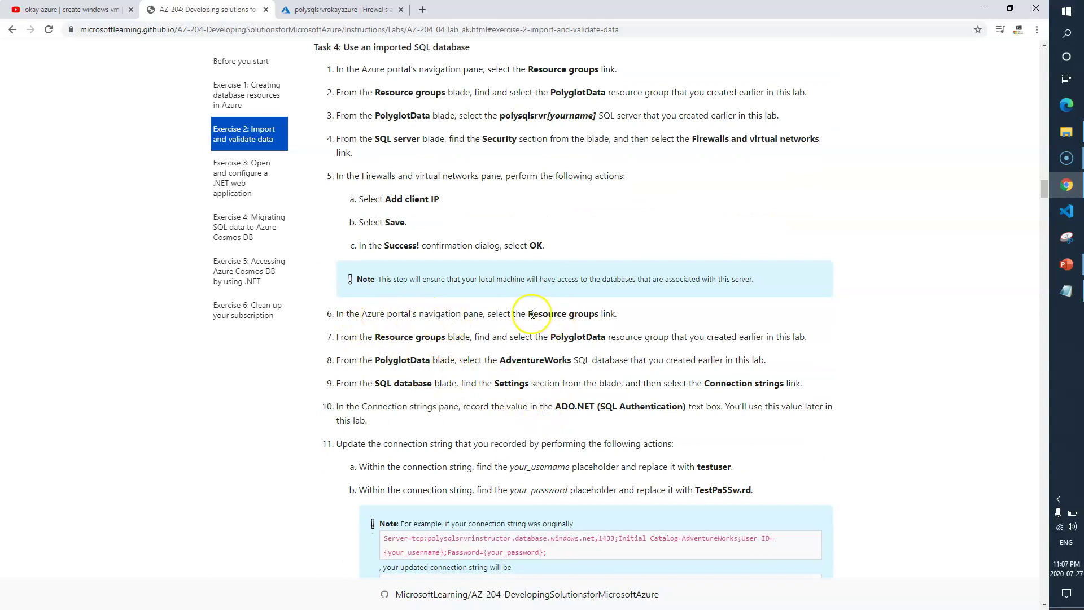
{"action": "left_click_drag", "start_coordinate": [525, 314], "coordinate": [606, 337]}
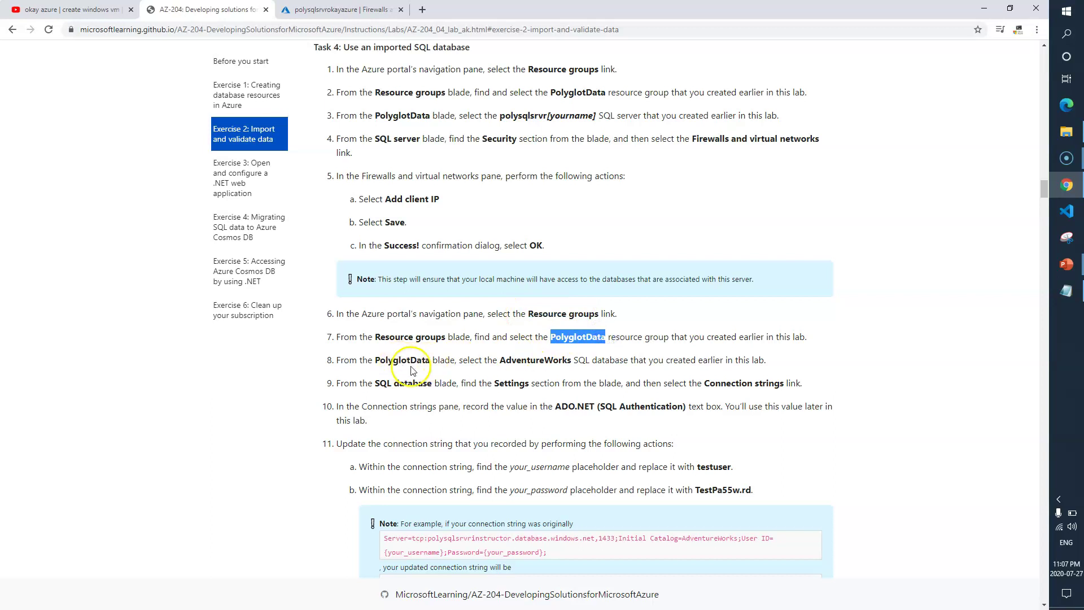
{"action": "double_click", "coordinate": [503, 360]}
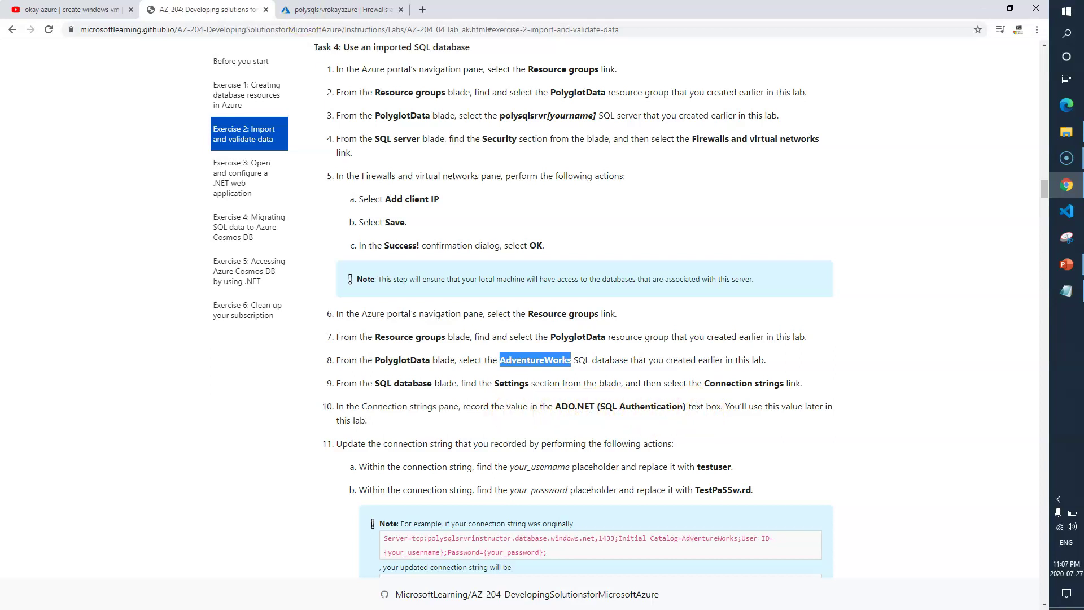
In the Azure portal, reload the PolyglotData resource group from the resource groups list and open its AdventureWorks SQL database.
{"action": "key", "text": "ctrl+Tab"}
{"action": "left_click", "coordinate": [1027, 91]}
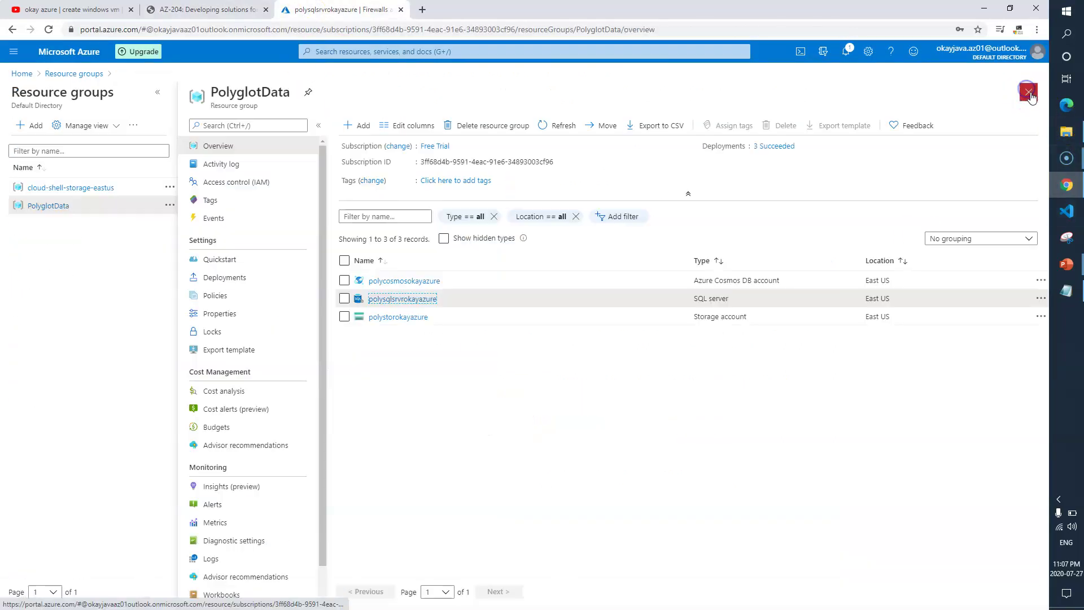
{"action": "left_click", "coordinate": [1028, 92]}
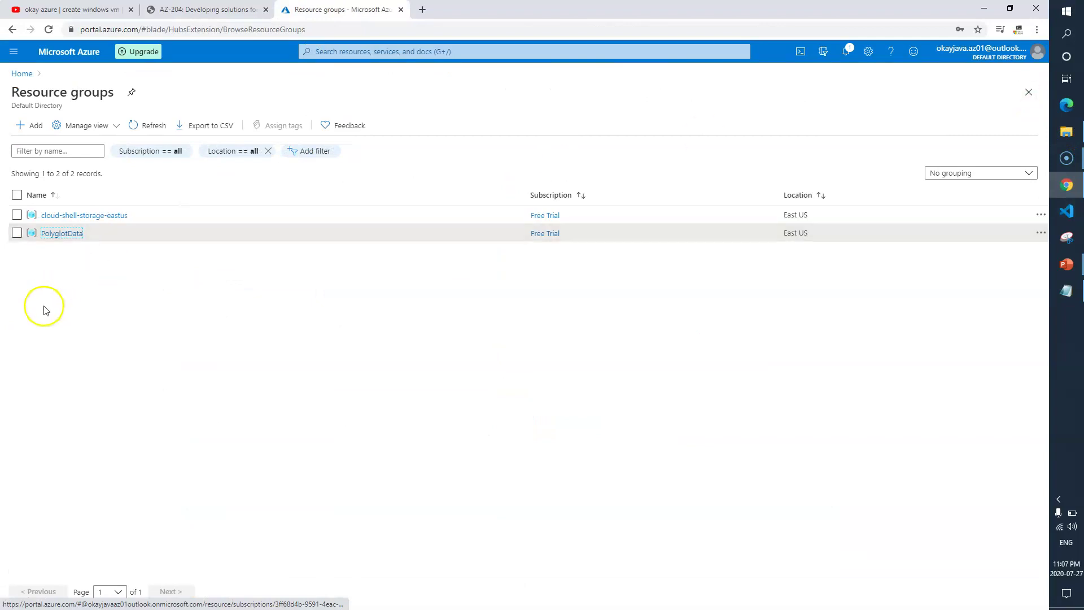
{"action": "left_click", "coordinate": [62, 235]}
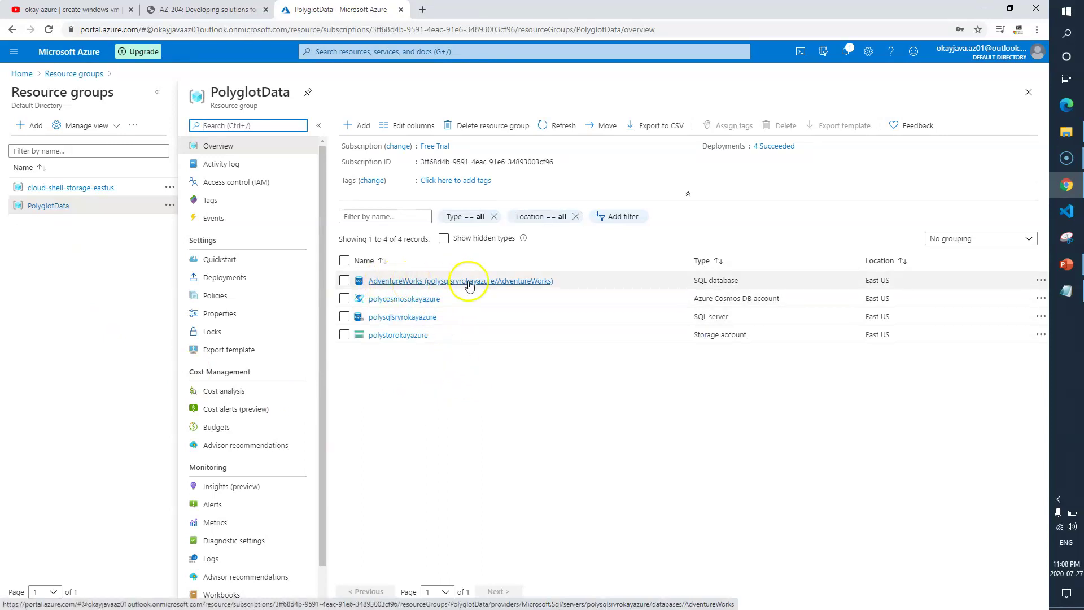
{"action": "left_click", "coordinate": [407, 281]}
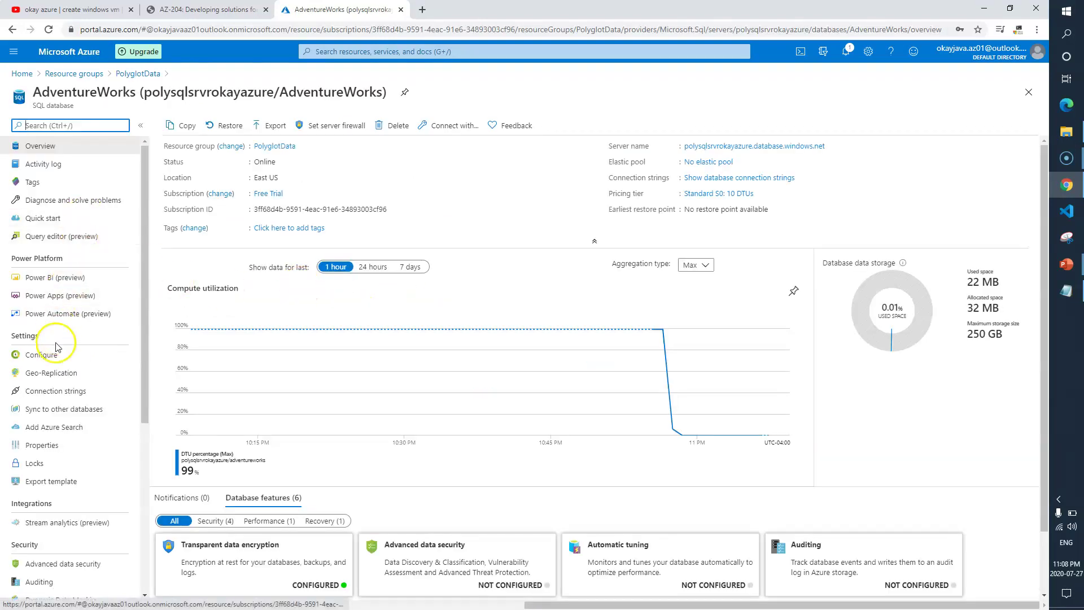
View the database's Configure settings, and check step 9 of the lab instructions for the required settings page.
{"action": "left_click", "coordinate": [55, 358]}
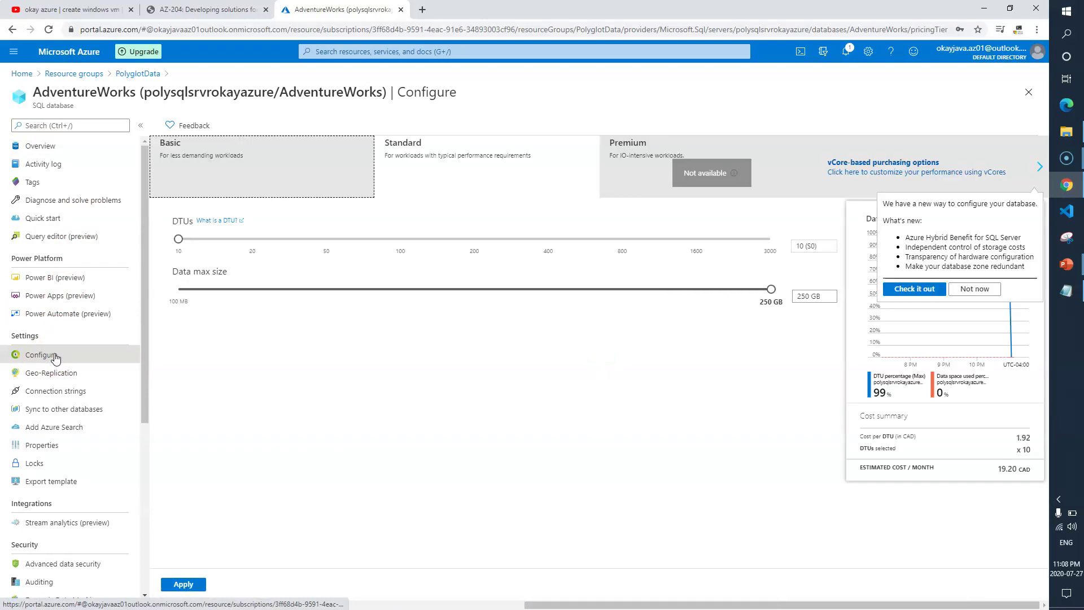
{"action": "left_click", "coordinate": [207, 10]}
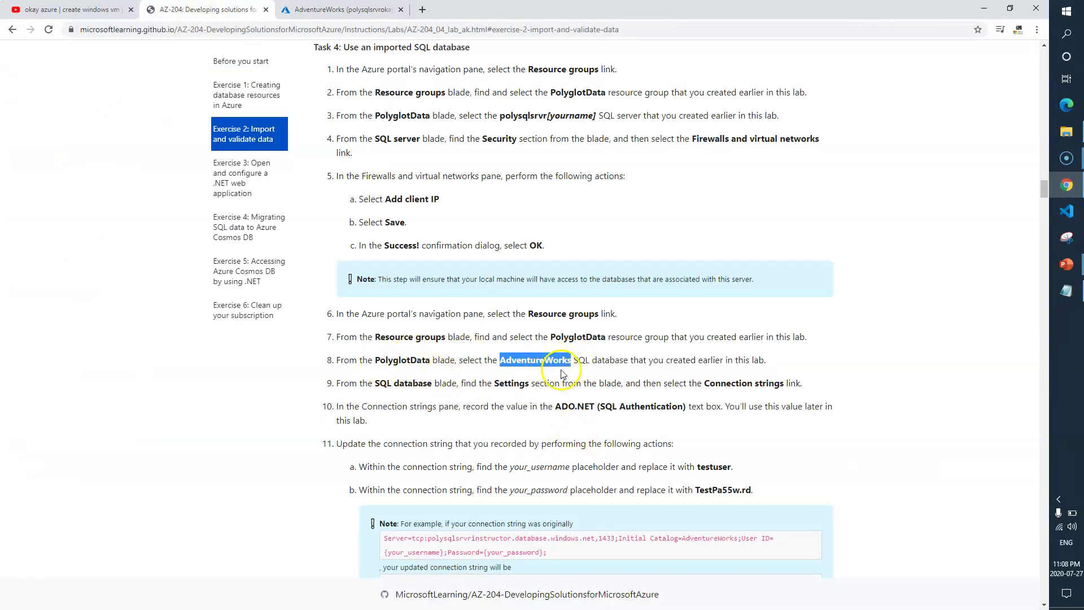
{"action": "left_click", "coordinate": [494, 384]}
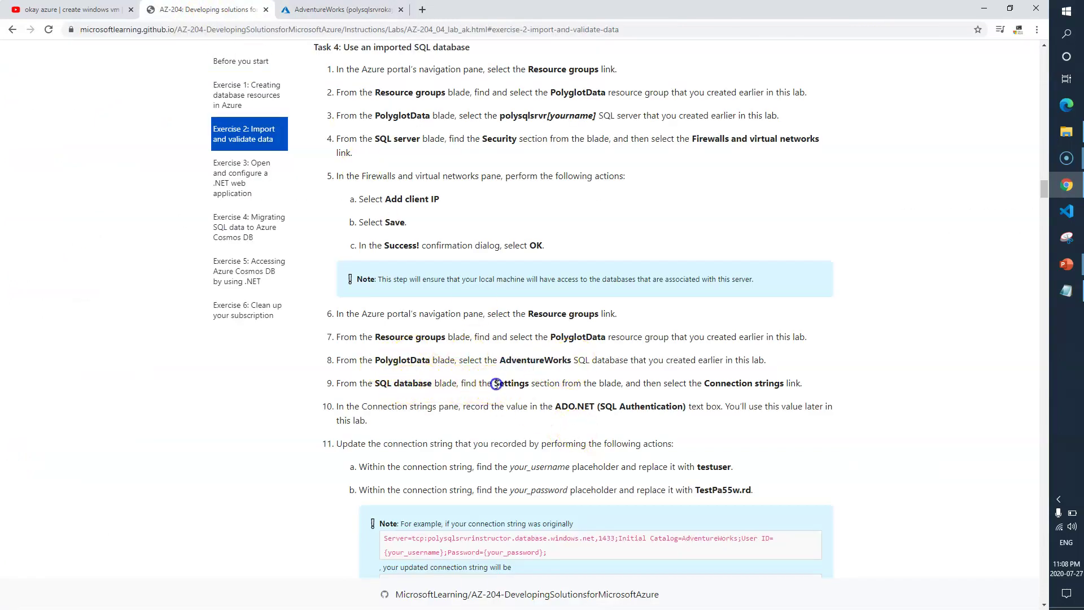
{"action": "left_click_drag", "start_coordinate": [703, 383], "coordinate": [790, 383]}
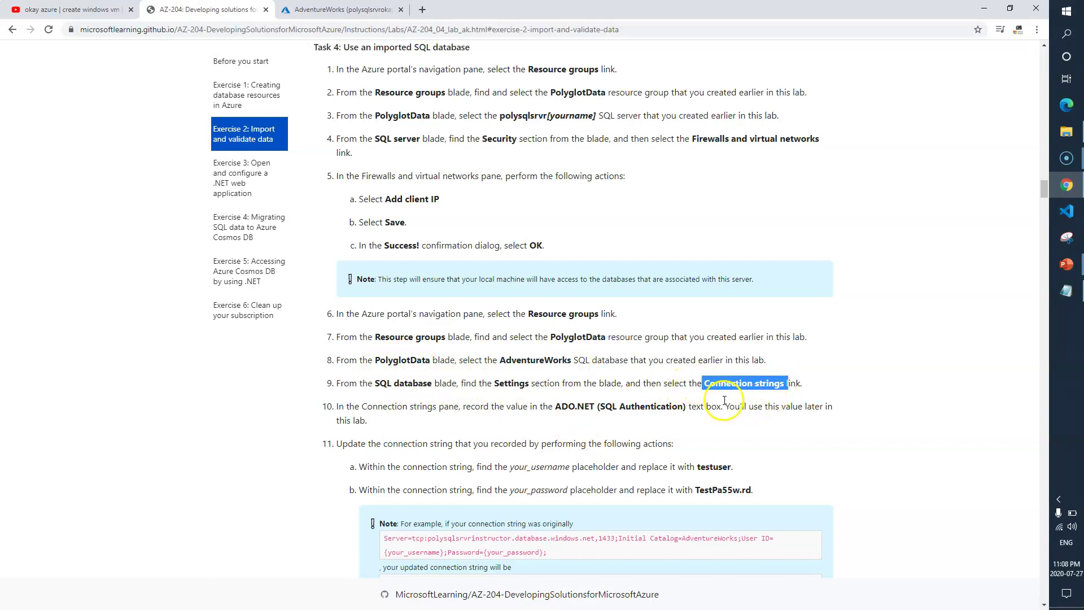
Back in the Azure portal, open the AdventureWorks database's Connection strings page, discarding the unsaved configuration edits.
{"action": "left_click", "coordinate": [322, 11]}
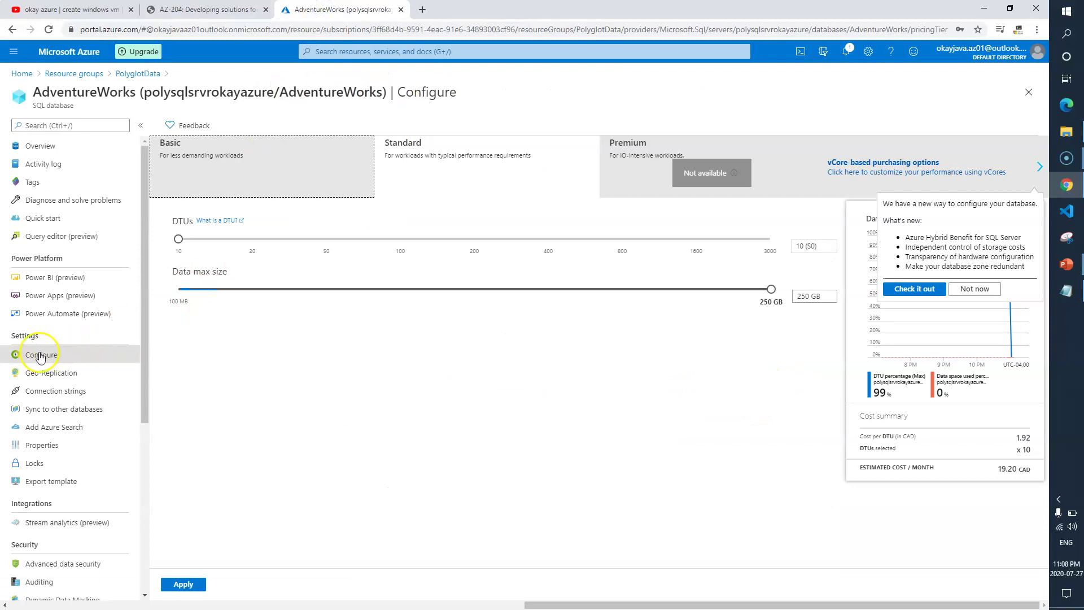
{"action": "left_click", "coordinate": [48, 391]}
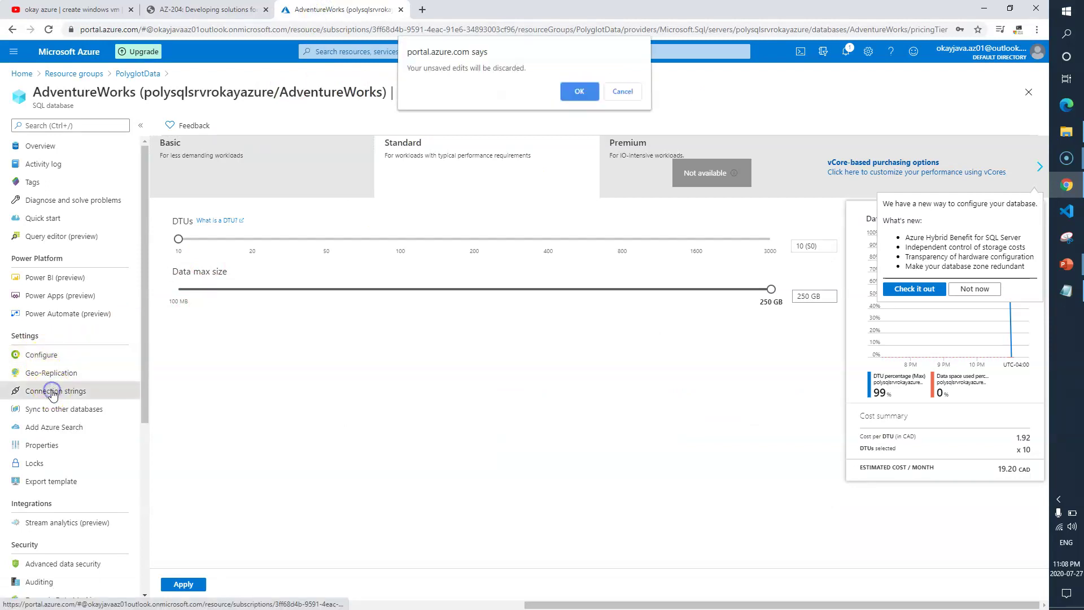
{"action": "left_click", "coordinate": [580, 92]}
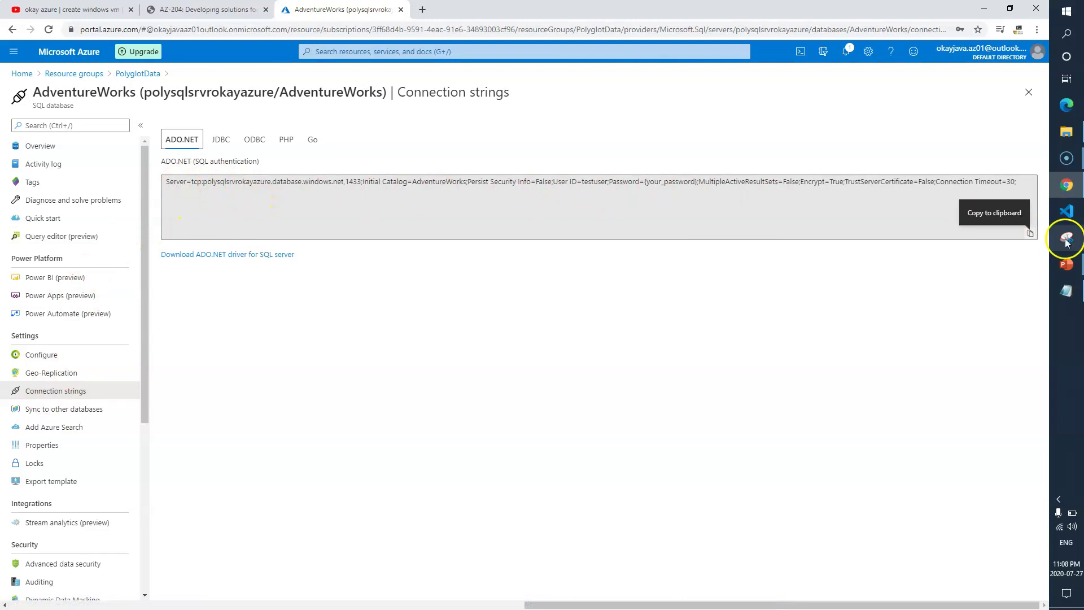
Copy the AdventureWorks ADO.NET connection string and record it in the Notepad notes under an "ADO.NET" heading, below the image container URL.
{"action": "left_click", "coordinate": [1030, 234]}
{"action": "left_click", "coordinate": [1075, 299]}
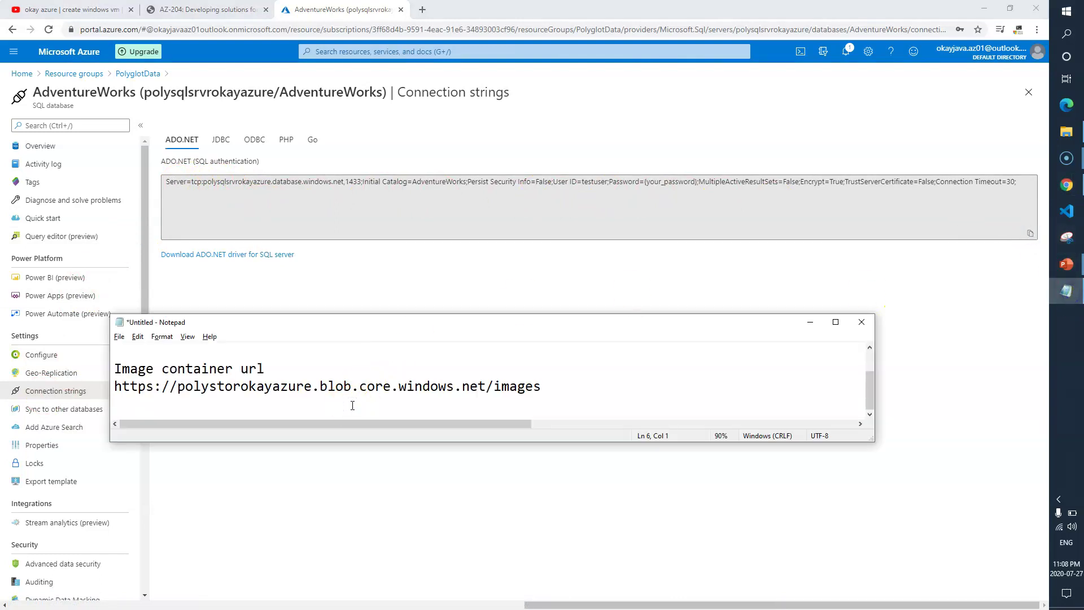
{"action": "key", "text": "Return"}
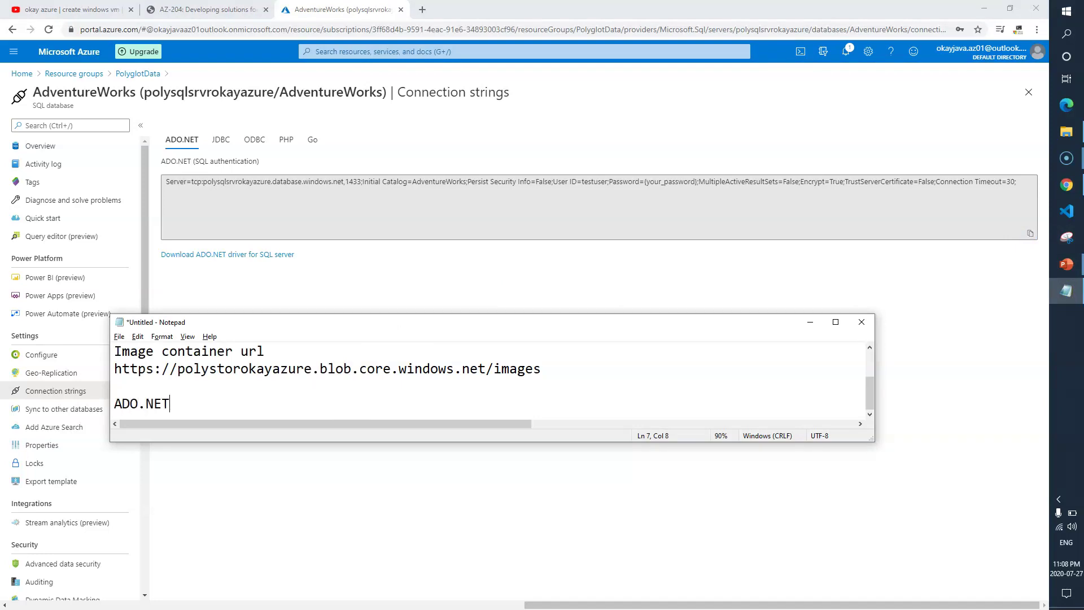
{"action": "key", "text": "Return"}
{"action": "key", "text": "ctrl+v"}
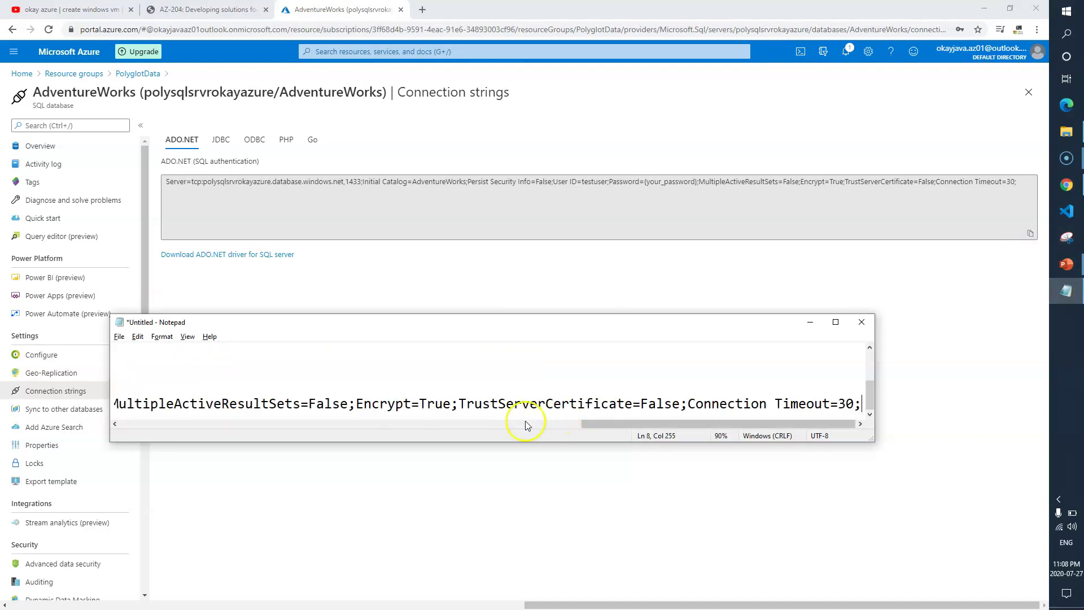
Replace the {your_password} placeholder in the recorded connection string with the account password given in step 11 of the lab instructions.
{"action": "left_click_drag", "start_coordinate": [646, 425], "coordinate": [448, 422]}
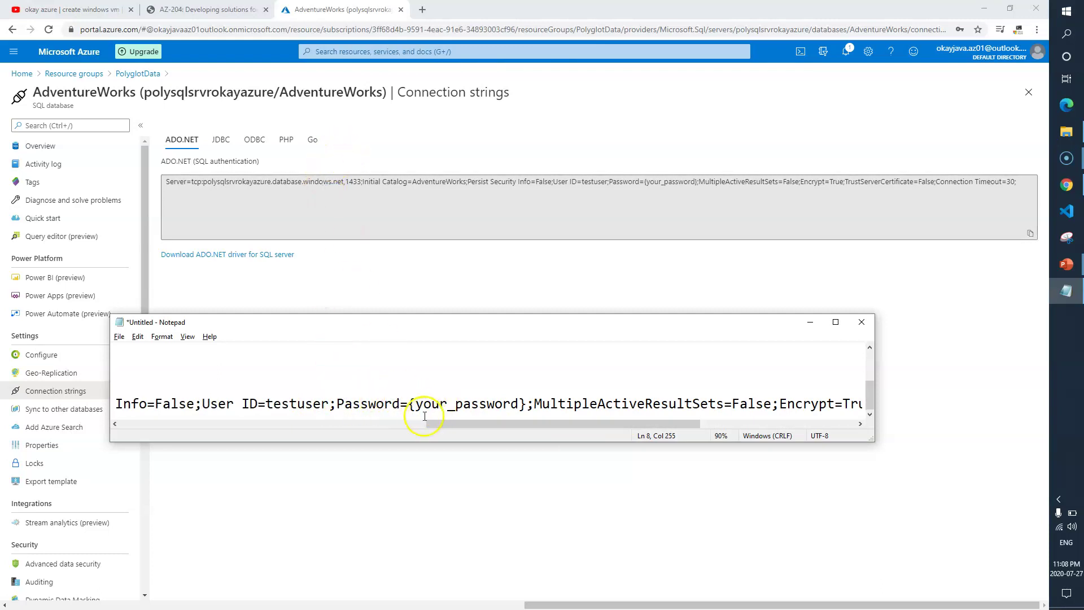
{"action": "left_click_drag", "start_coordinate": [471, 405], "coordinate": [513, 405]}
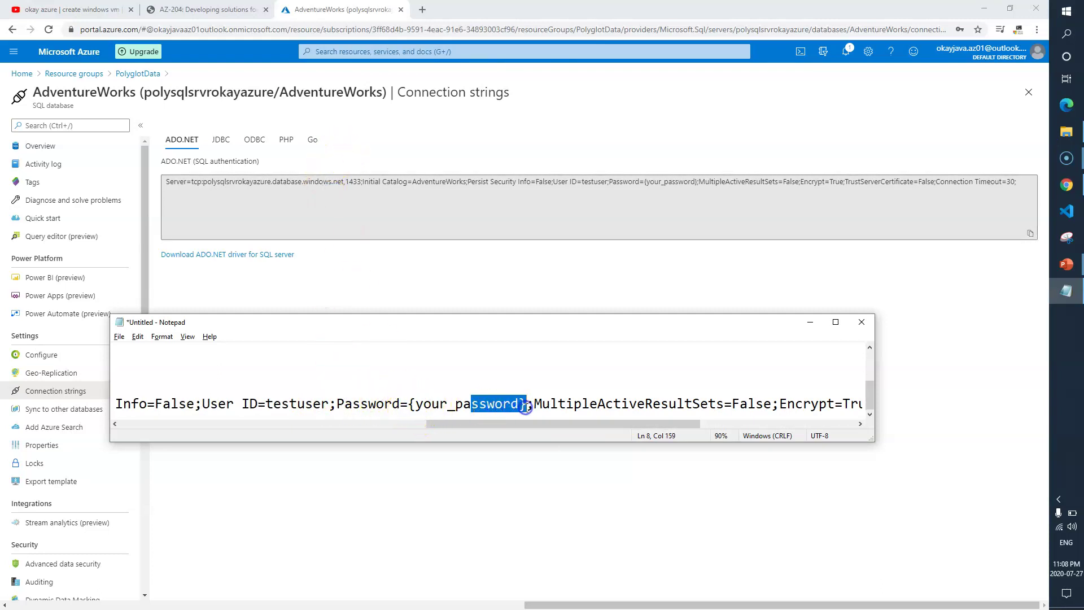
{"action": "left_click", "coordinate": [525, 406]}
{"action": "left_click", "coordinate": [409, 405], "text": "shift"}
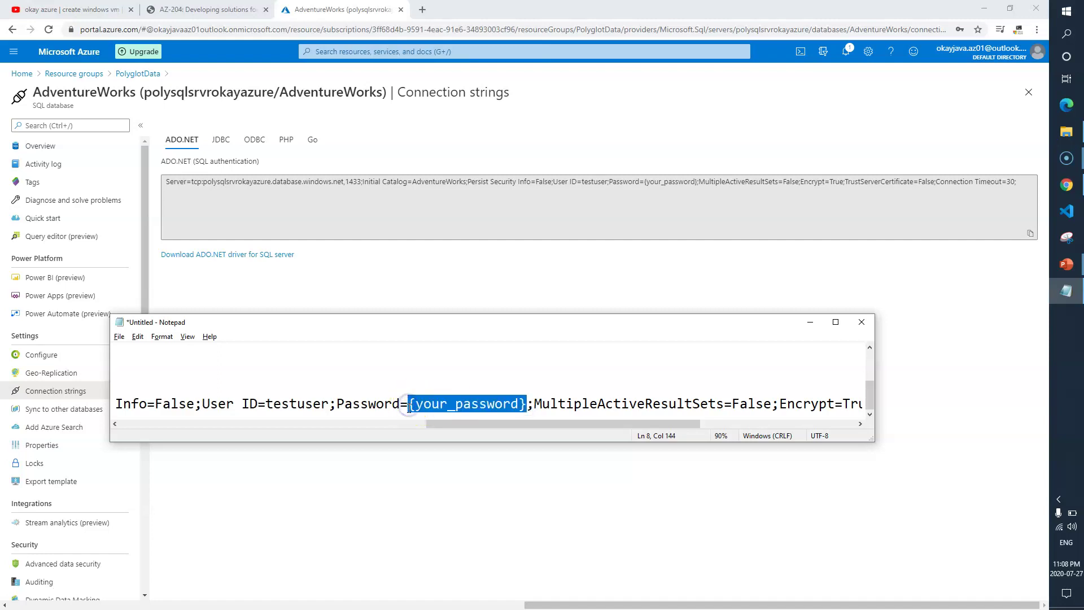
{"action": "left_click", "coordinate": [214, 16]}
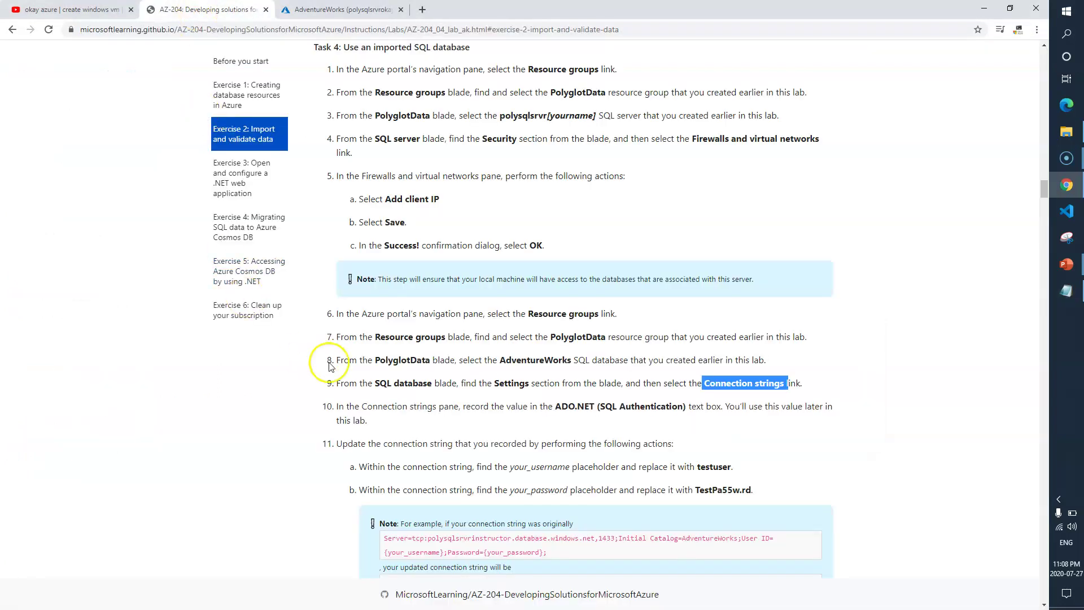
{"action": "left_click", "coordinate": [602, 433]}
{"action": "left_click_drag", "start_coordinate": [695, 490], "coordinate": [725, 490]}
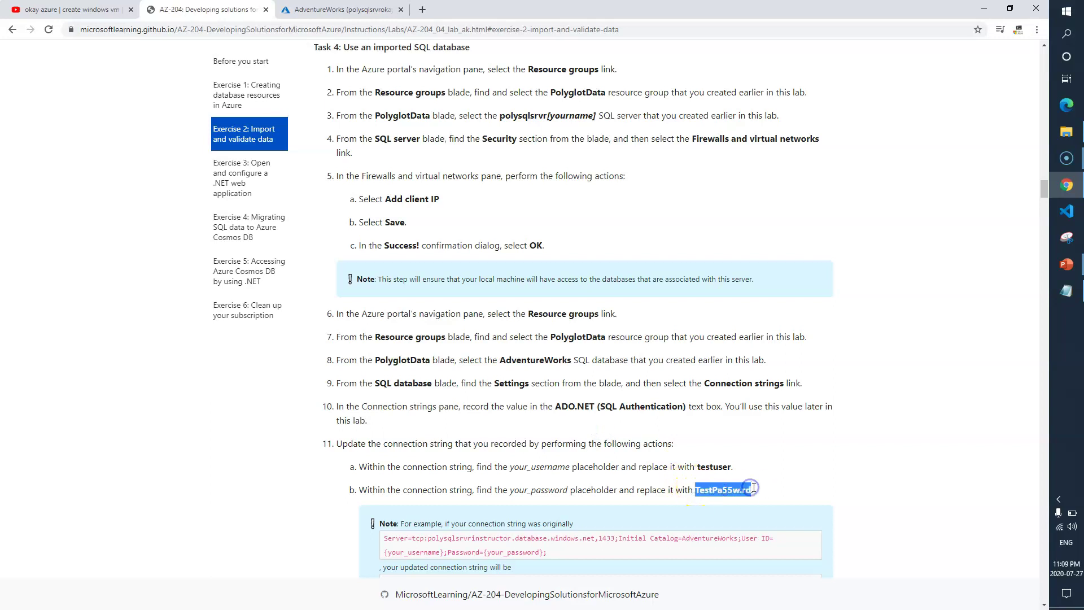
{"action": "key", "text": "ctrl+c"}
{"action": "key", "text": "alt+Tab"}
{"action": "key", "text": "ctrl+v"}
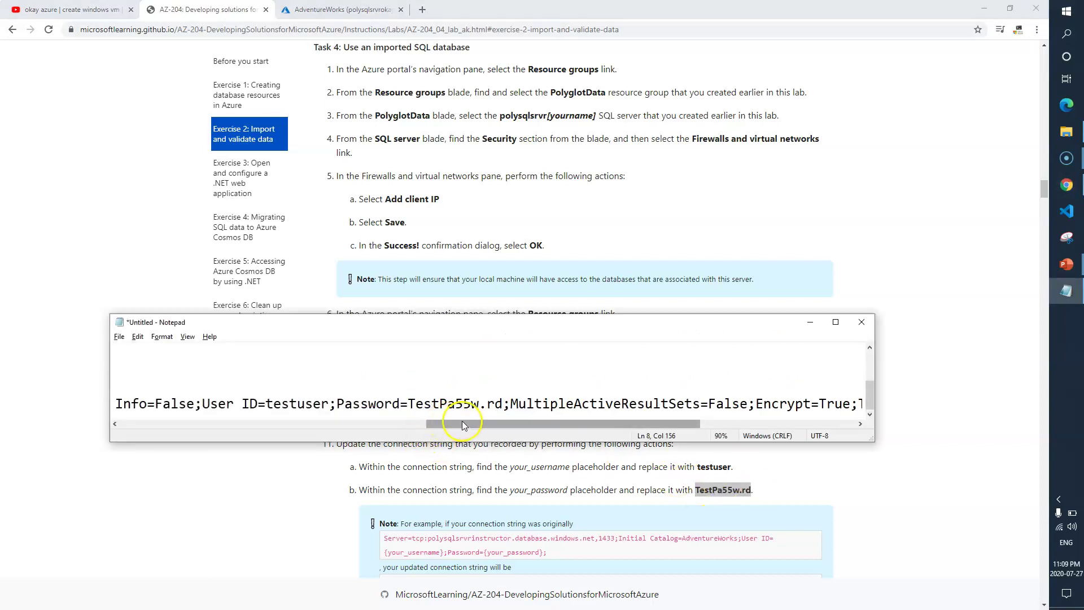
Check the recorded connection string's user ID and password against step 11 of the lab instructions and its example string.
{"action": "mouse_move", "coordinate": [466, 423]}
{"action": "left_mouse_down"}
{"action": "mouse_move", "coordinate": [514, 424]}
{"action": "mouse_move", "coordinate": [462, 424]}
{"action": "left_mouse_up"}
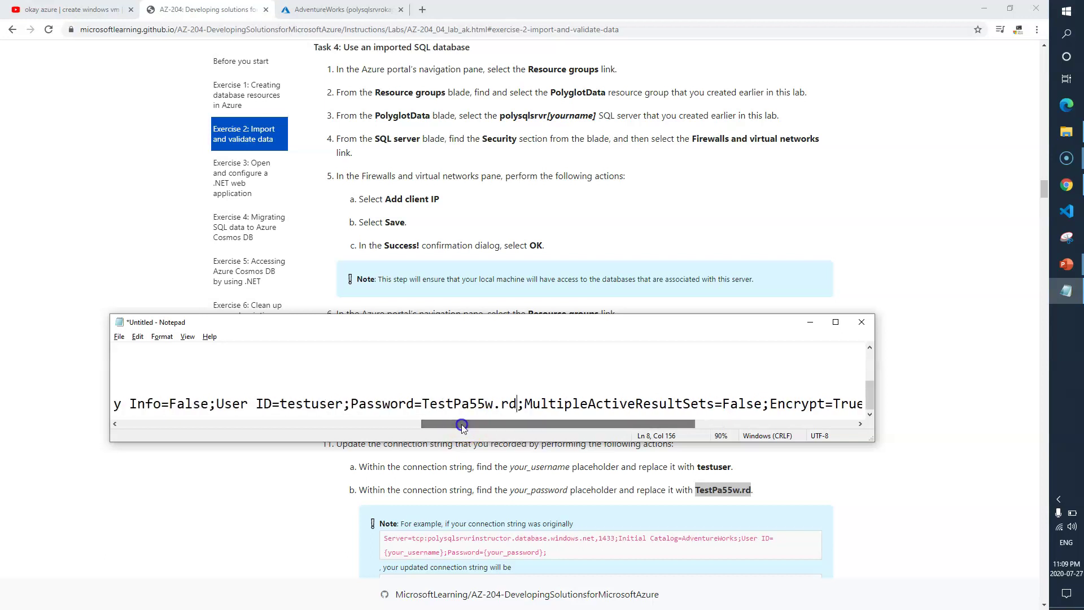
{"action": "key", "text": "alt+Tab"}
{"action": "left_click", "coordinate": [217, 431]}
{"action": "left_click_drag", "start_coordinate": [540, 410], "coordinate": [690, 410]}
{"action": "left_click", "coordinate": [421, 426]}
{"action": "scroll", "coordinate": [446, 361], "scroll_direction": "down", "scroll_amount": 2}
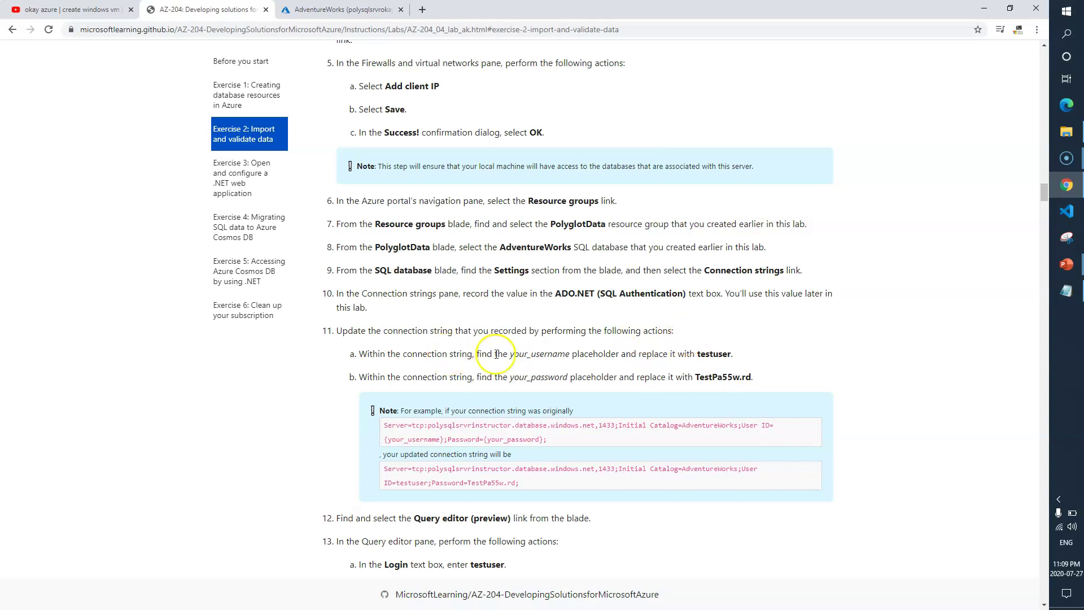
{"action": "left_click_drag", "start_coordinate": [752, 377], "coordinate": [695, 377]}
{"action": "key", "text": "alt+Tab"}
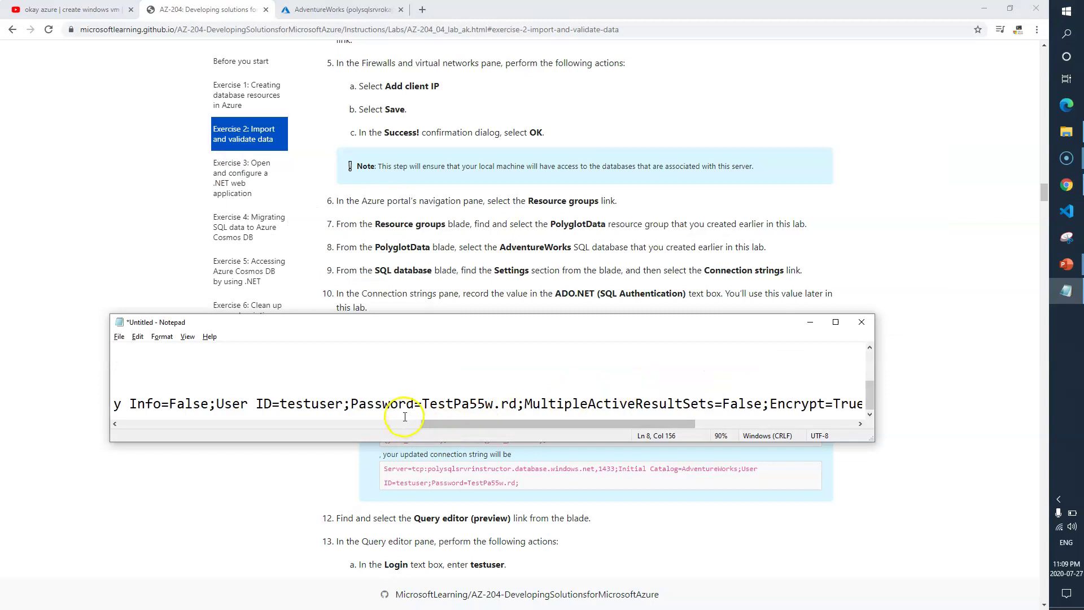
{"action": "left_click_drag", "start_coordinate": [279, 404], "coordinate": [345, 404]}
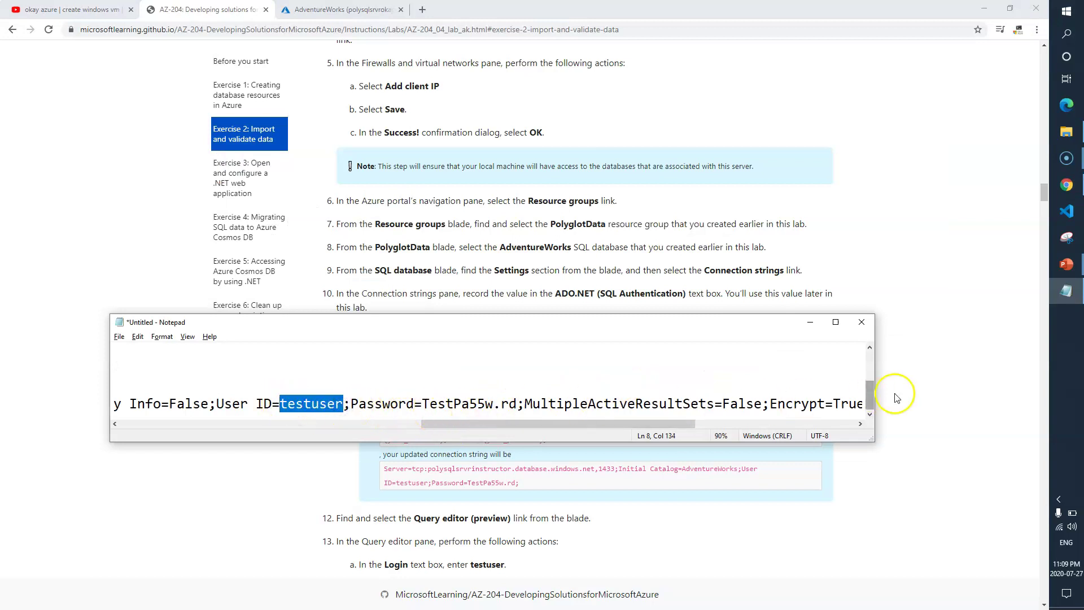
{"action": "left_click", "coordinate": [947, 395]}
{"action": "left_click_drag", "start_coordinate": [546, 487], "coordinate": [386, 479]}
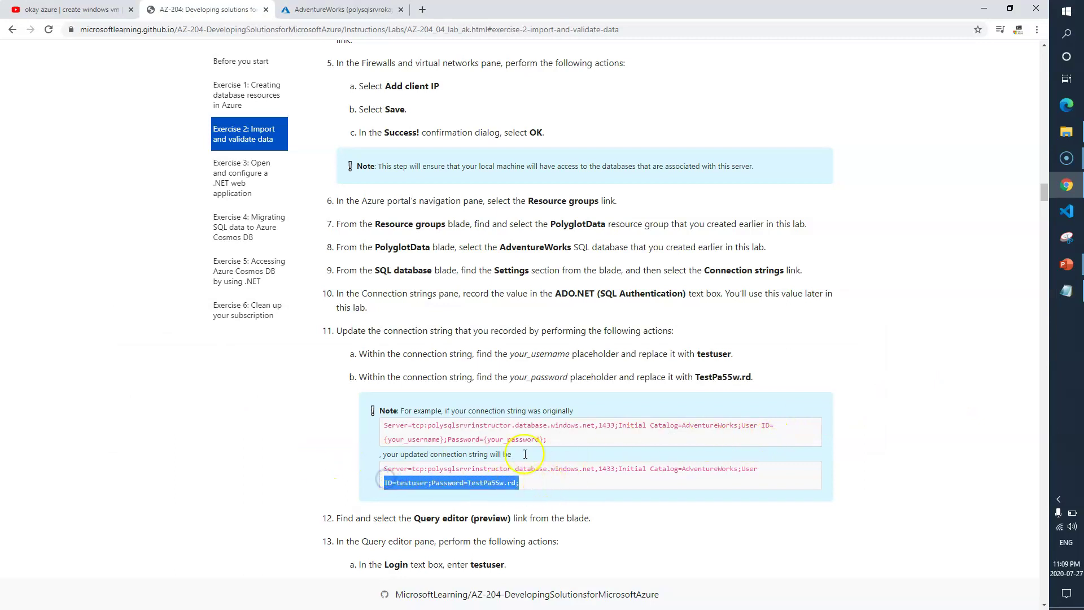
{"action": "key", "text": "alt+Tab"}
{"action": "left_click_drag", "start_coordinate": [524, 424], "coordinate": [152, 422]}
{"action": "left_click", "coordinate": [171, 464]}
Read steps 12 and 13 of the lab, and in the Azure portal reopen the AdventureWorks database and its Query editor (preview).
{"action": "scroll", "coordinate": [285, 460], "scroll_direction": "down", "scroll_amount": 4}
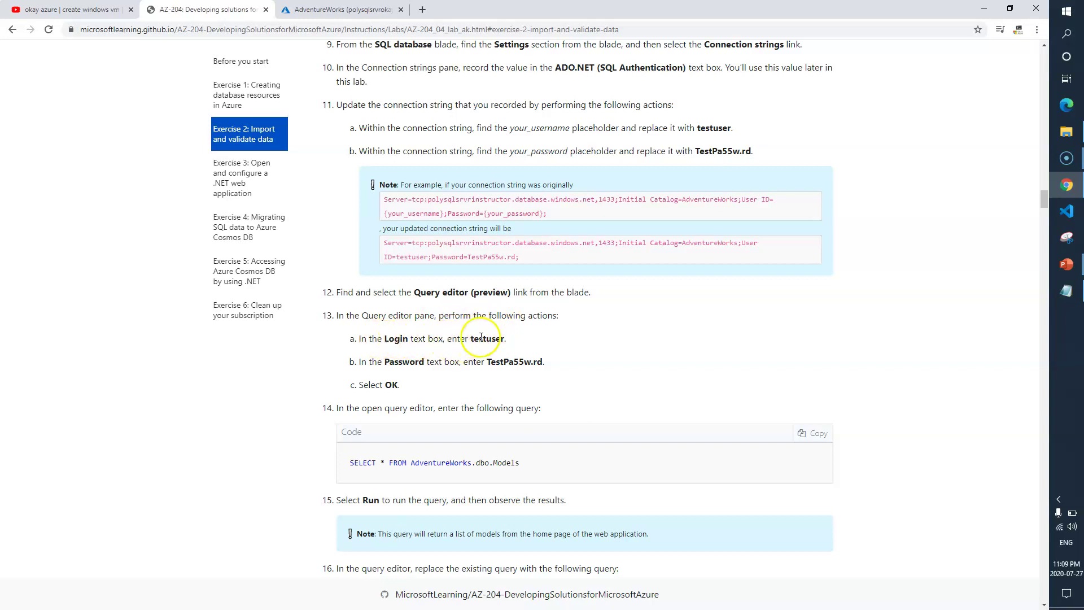
{"action": "left_click_drag", "start_coordinate": [488, 362], "coordinate": [537, 362]}
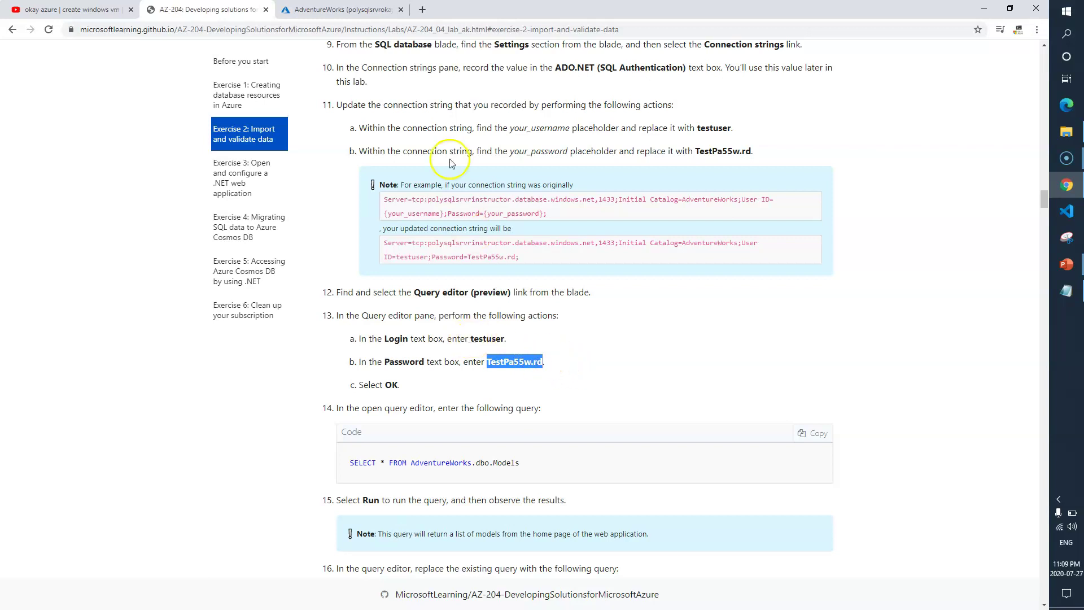
{"action": "left_click", "coordinate": [344, 11]}
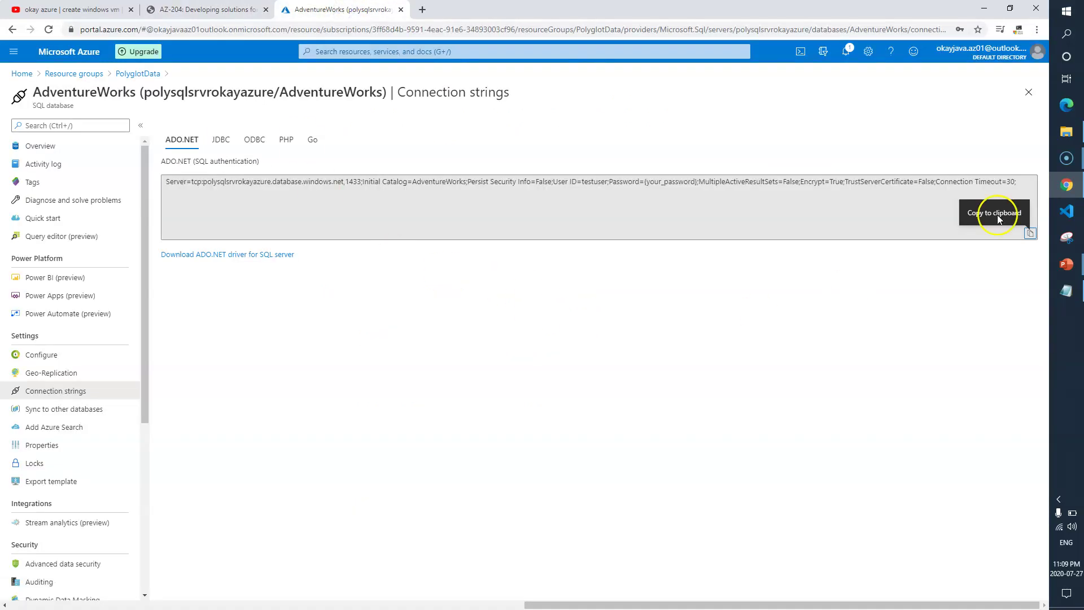
{"action": "left_click", "coordinate": [1029, 93]}
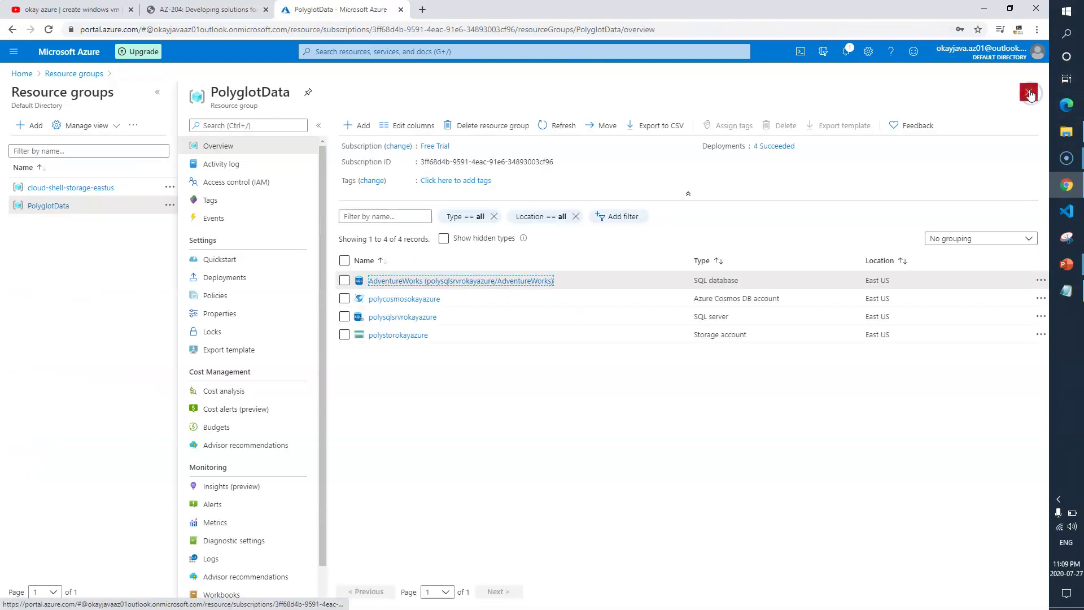
{"action": "left_click", "coordinate": [403, 281]}
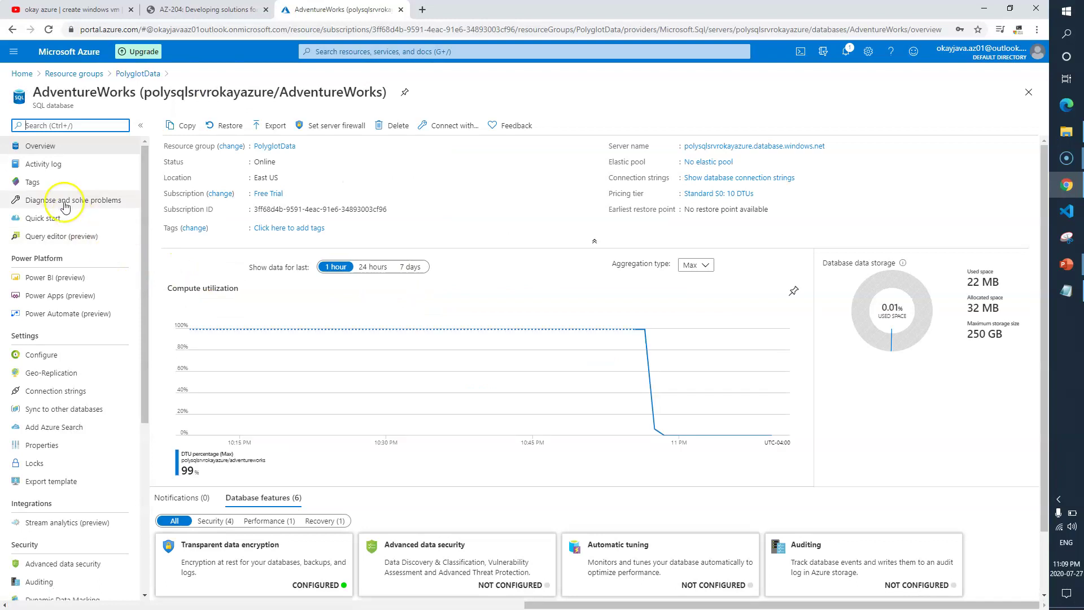
{"action": "left_click", "coordinate": [76, 240]}
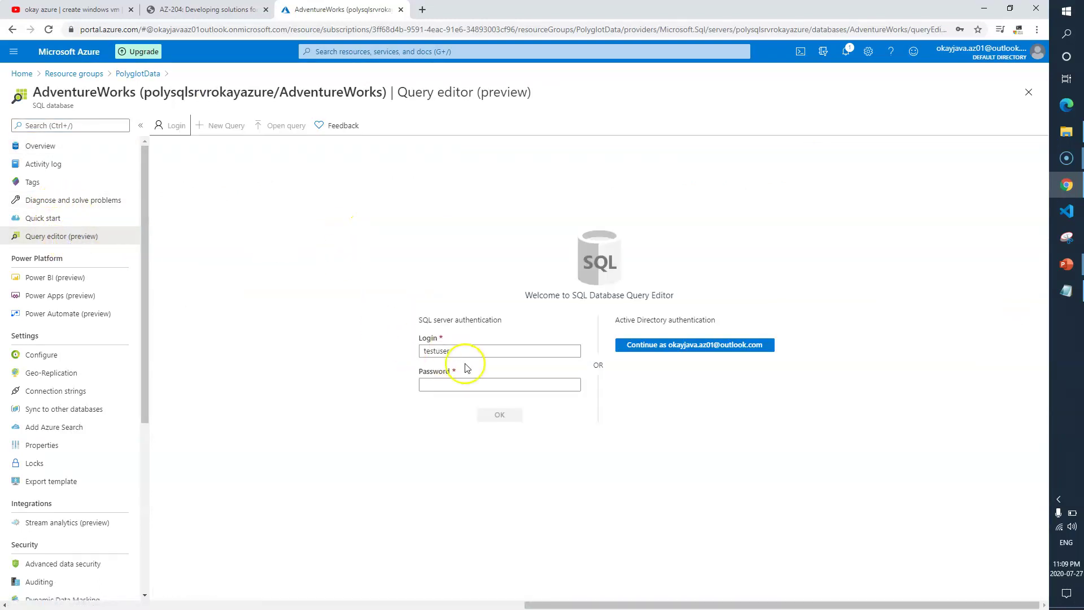
Sign in to the query editor with SQL server authentication as testuser, entering the account password.
{"action": "left_click", "coordinate": [482, 385]}
{"action": "key", "text": "ctrl+v"}
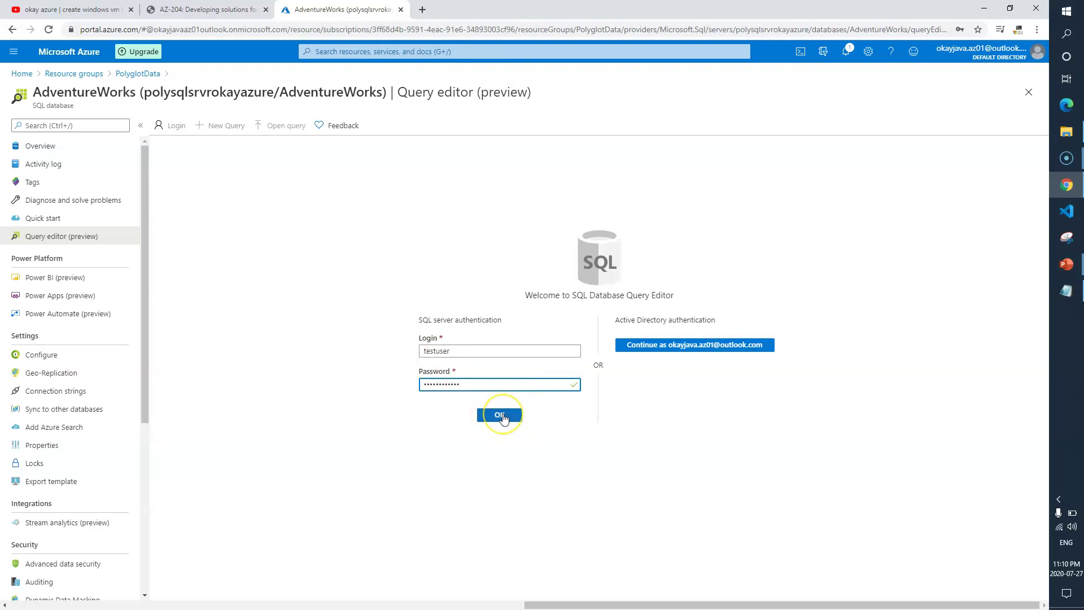
{"action": "left_click", "coordinate": [501, 416]}
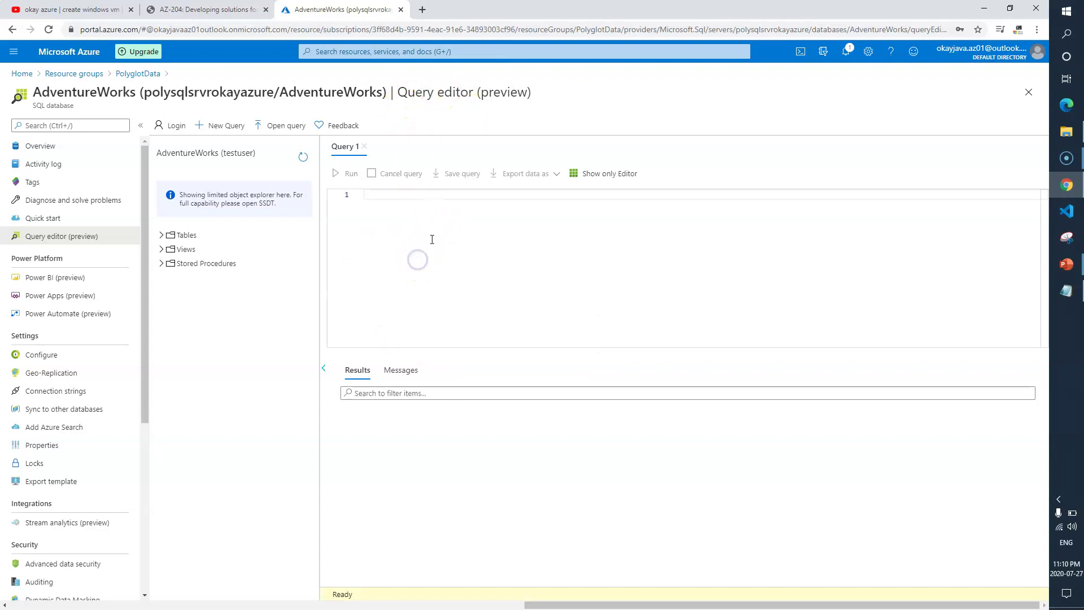
Copy the query SELECT * FROM AdventureWorks.dbo.Models from step 14 of the lab, run it in the query editor and look through its results.
{"action": "left_click", "coordinate": [214, 9]}
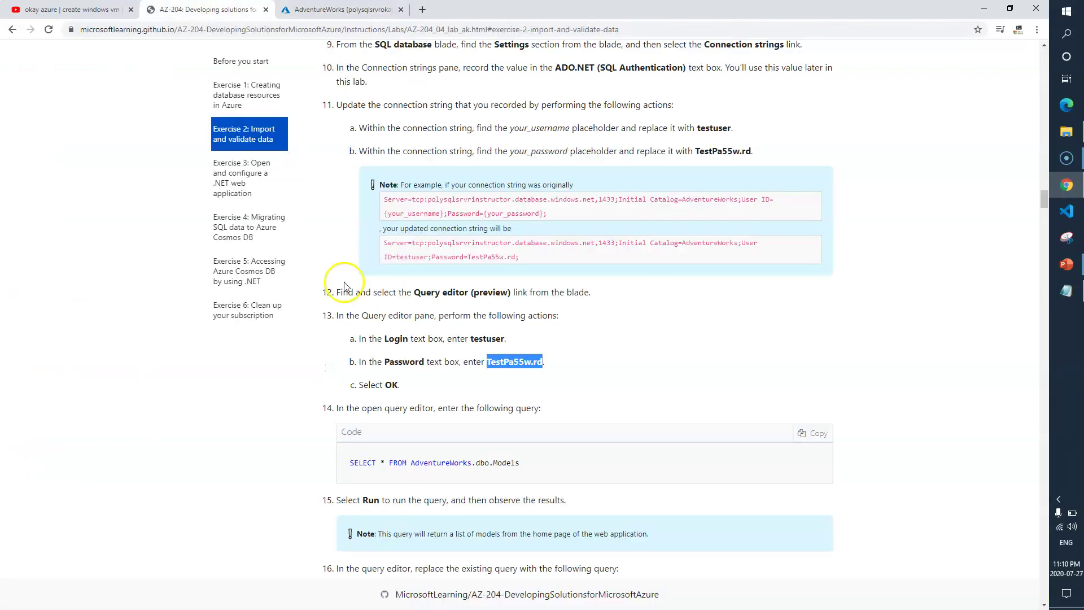
{"action": "scroll", "coordinate": [364, 328], "scroll_direction": "down", "scroll_amount": 1}
{"action": "left_click_drag", "start_coordinate": [521, 406], "coordinate": [346, 407]}
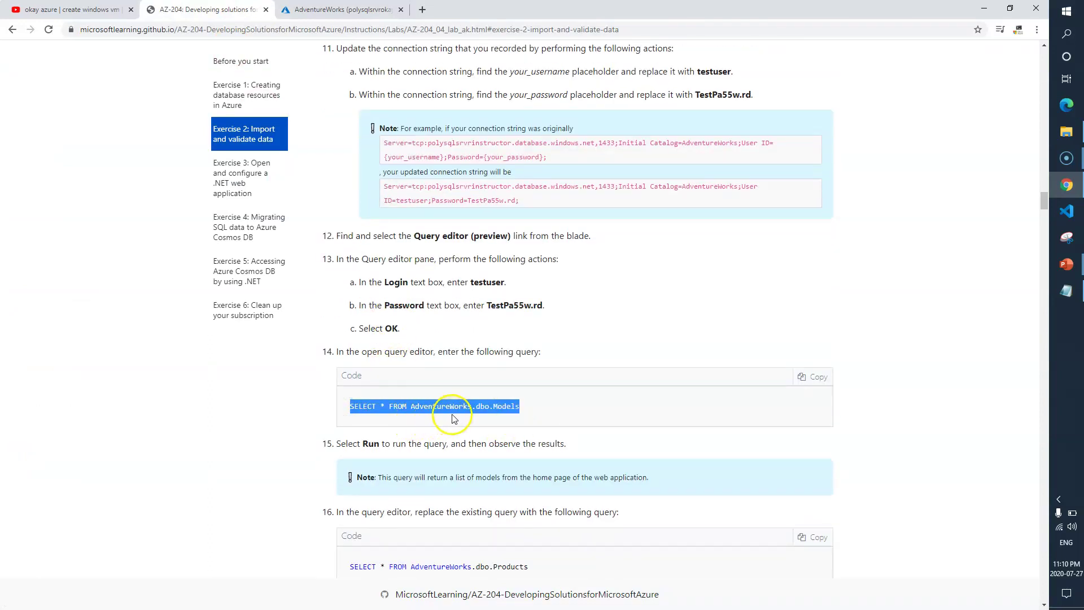
{"action": "key", "text": "ctrl+c"}
{"action": "key", "text": "ctrl+Tab"}
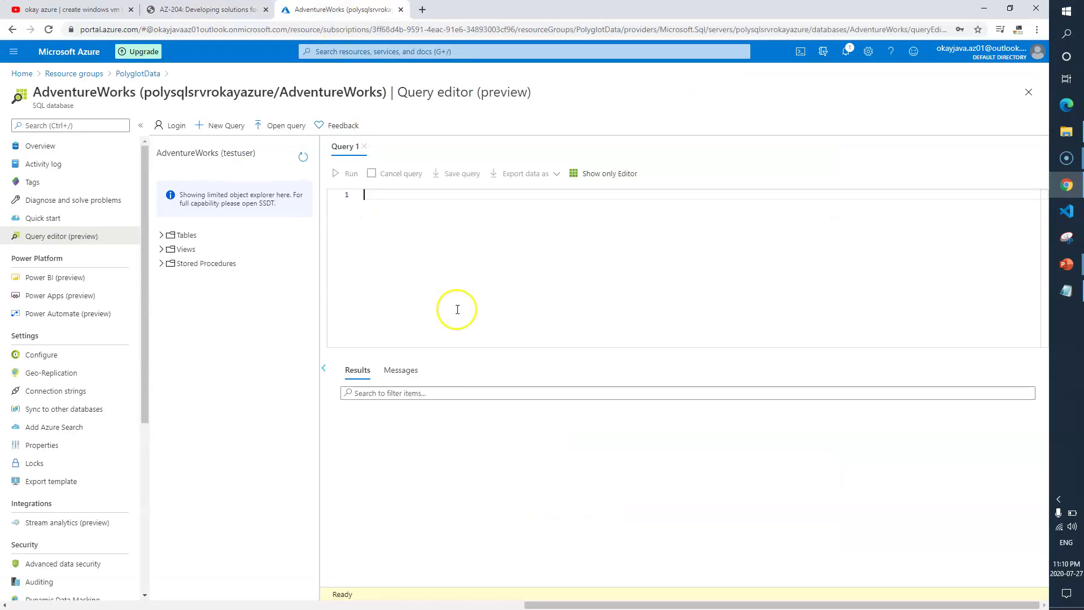
{"action": "key", "text": "ctrl+v"}
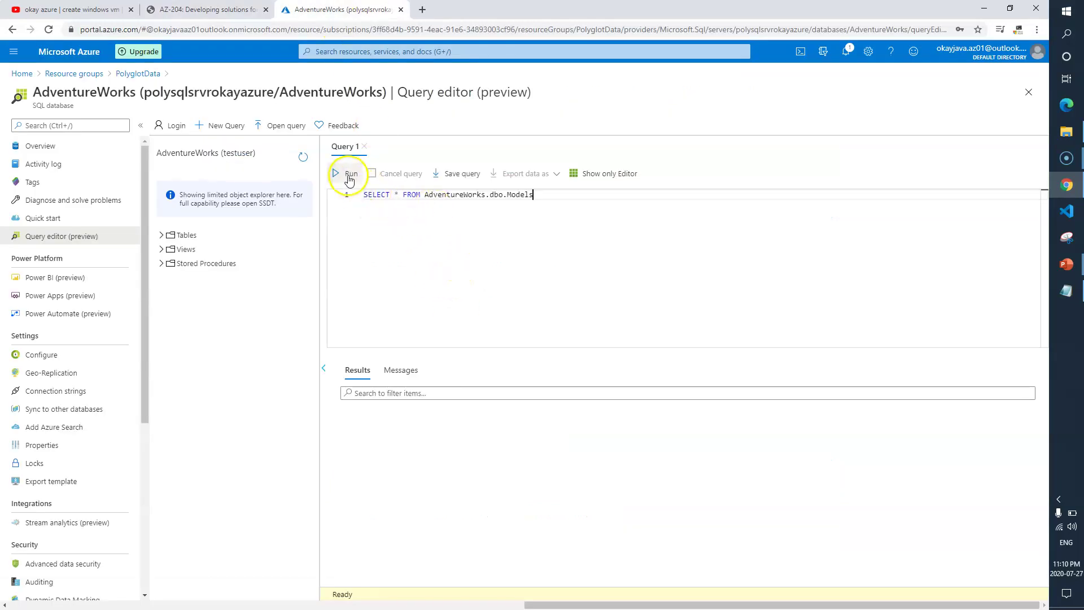
{"action": "left_click", "coordinate": [348, 176]}
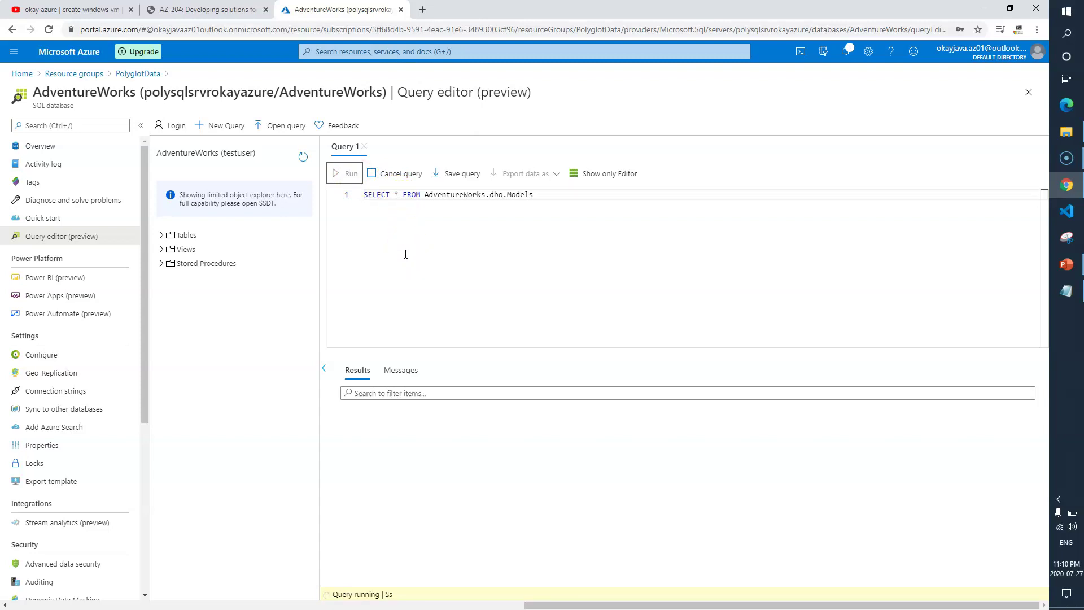
{"action": "left_click_drag", "start_coordinate": [424, 195], "coordinate": [464, 196]}
{"action": "double_click", "coordinate": [519, 195]}
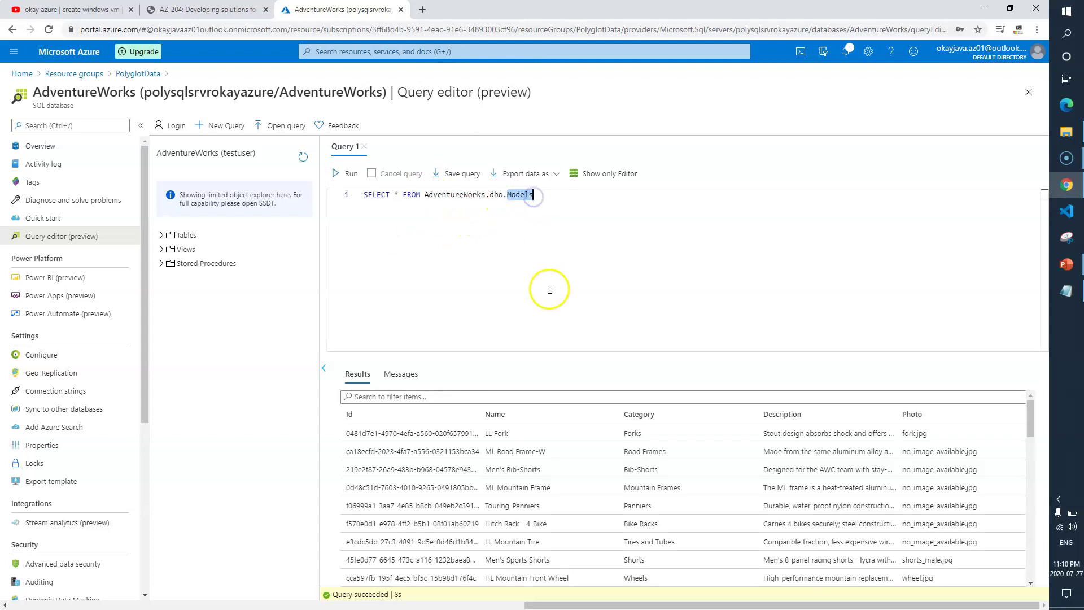
{"action": "scroll", "coordinate": [539, 469], "scroll_direction": "down", "scroll_amount": 10}
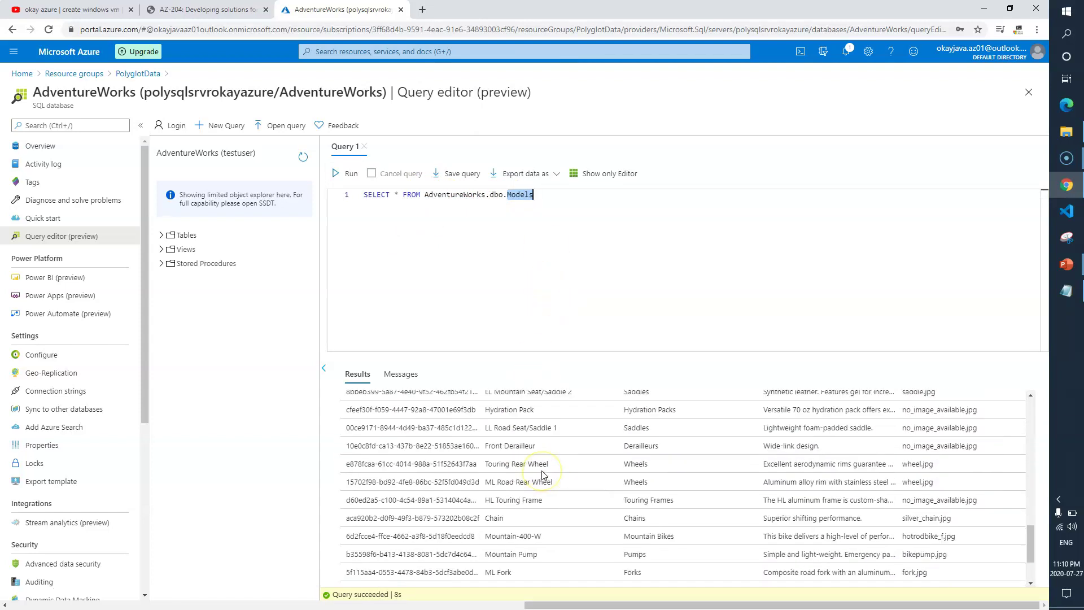
{"action": "scroll", "coordinate": [540, 474], "scroll_direction": "up", "scroll_amount": 10}
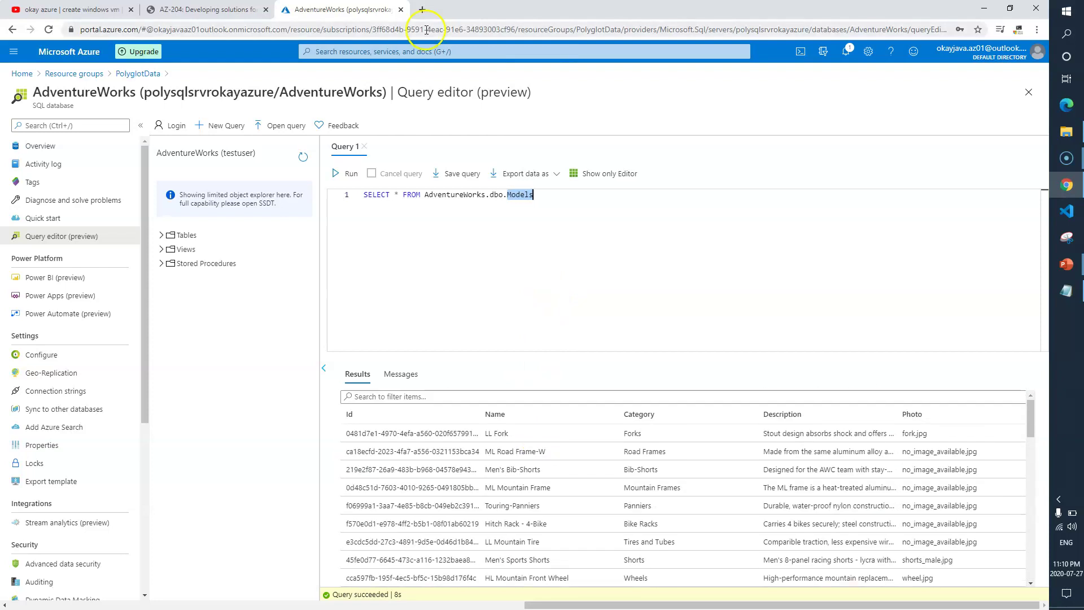
Compare the note under step 15 of the lab with the Models query results, and return to step 16 of the instructions.
{"action": "left_click", "coordinate": [209, 10]}
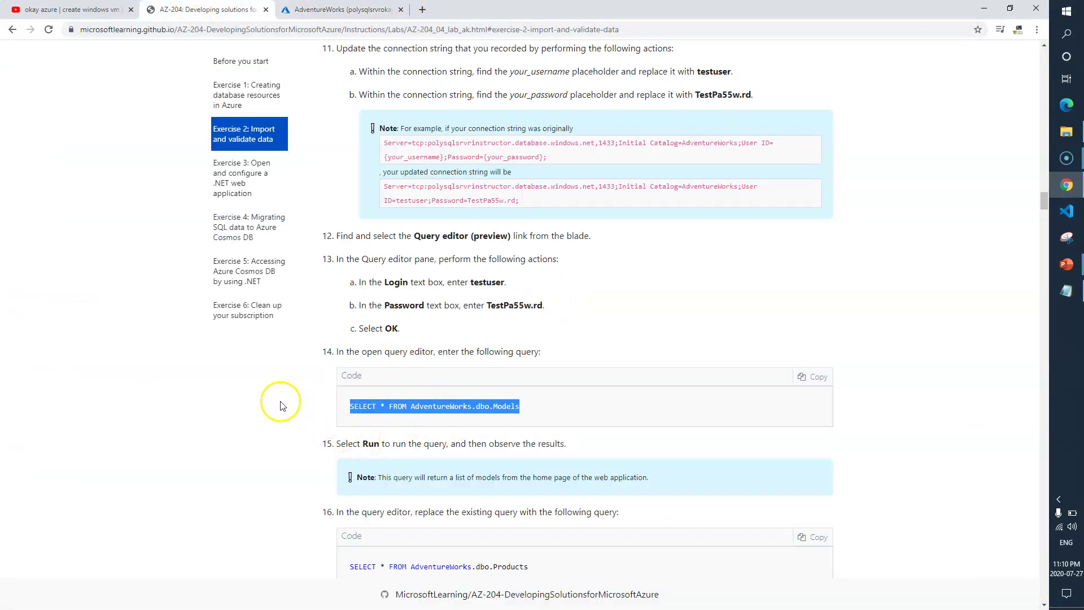
{"action": "left_click_drag", "start_coordinate": [439, 353], "coordinate": [541, 353]}
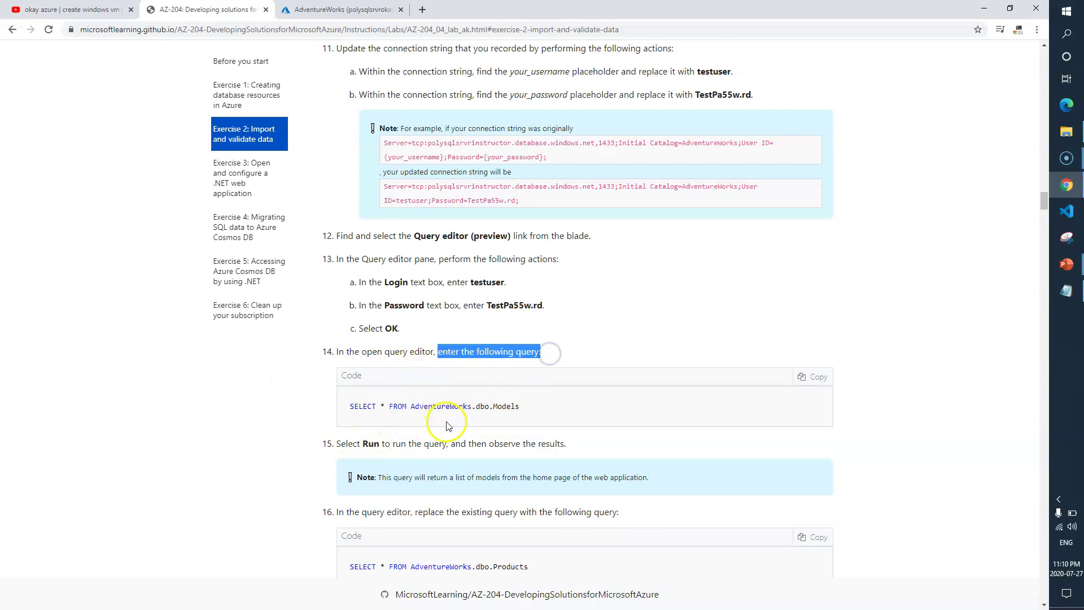
{"action": "scroll", "coordinate": [366, 377], "scroll_direction": "down", "scroll_amount": 2}
{"action": "left_click_drag", "start_coordinate": [393, 331], "coordinate": [559, 331]}
{"action": "left_click_drag", "start_coordinate": [379, 364], "coordinate": [431, 365]}
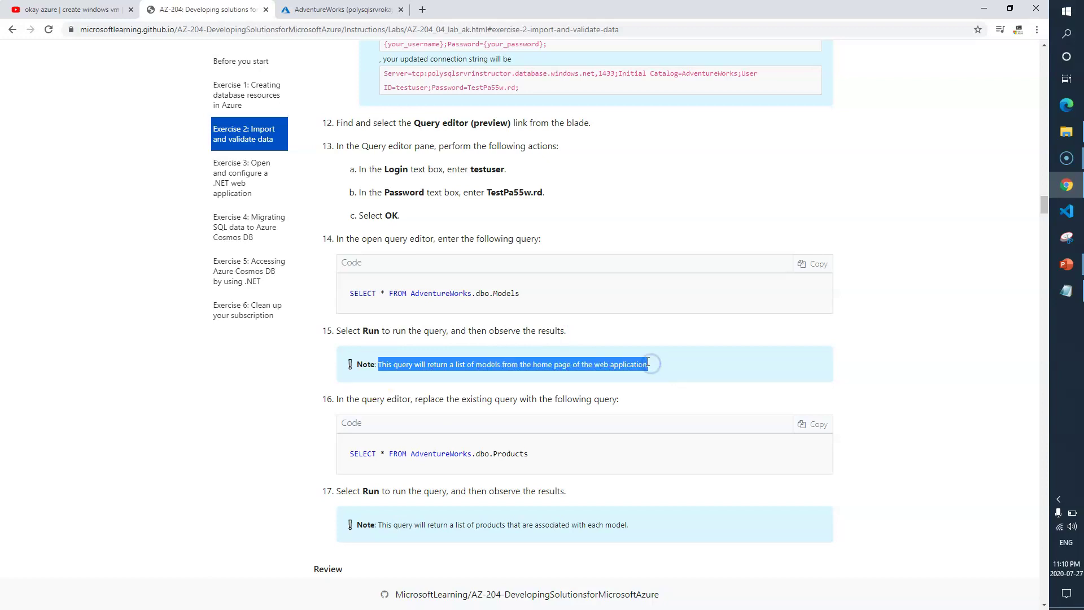
{"action": "left_click", "coordinate": [339, 9]}
{"action": "scroll", "coordinate": [573, 496], "scroll_direction": "down", "scroll_amount": 5}
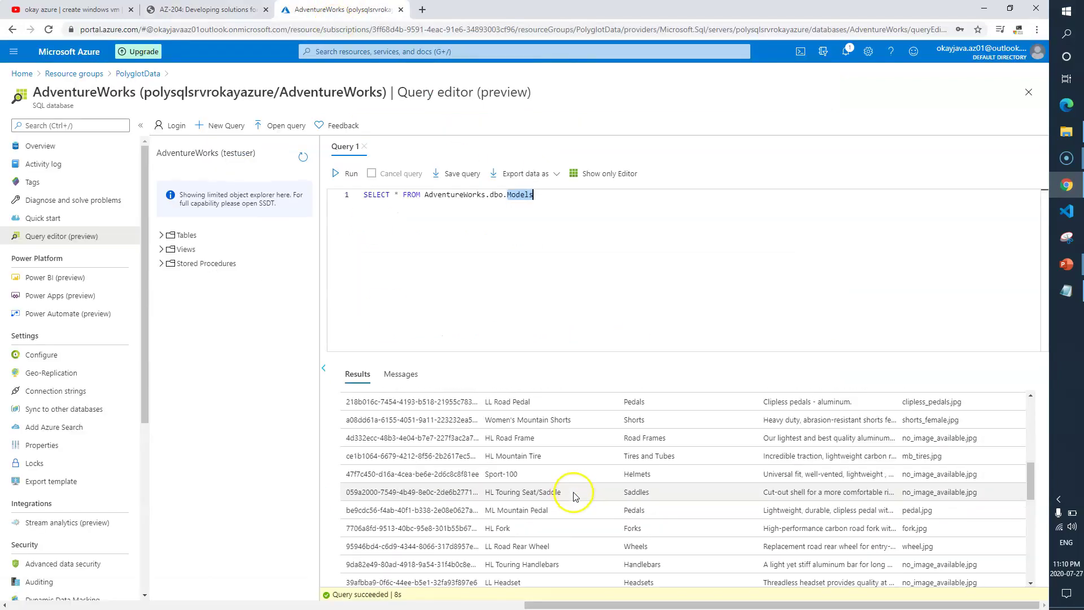
{"action": "left_click", "coordinate": [201, 9]}
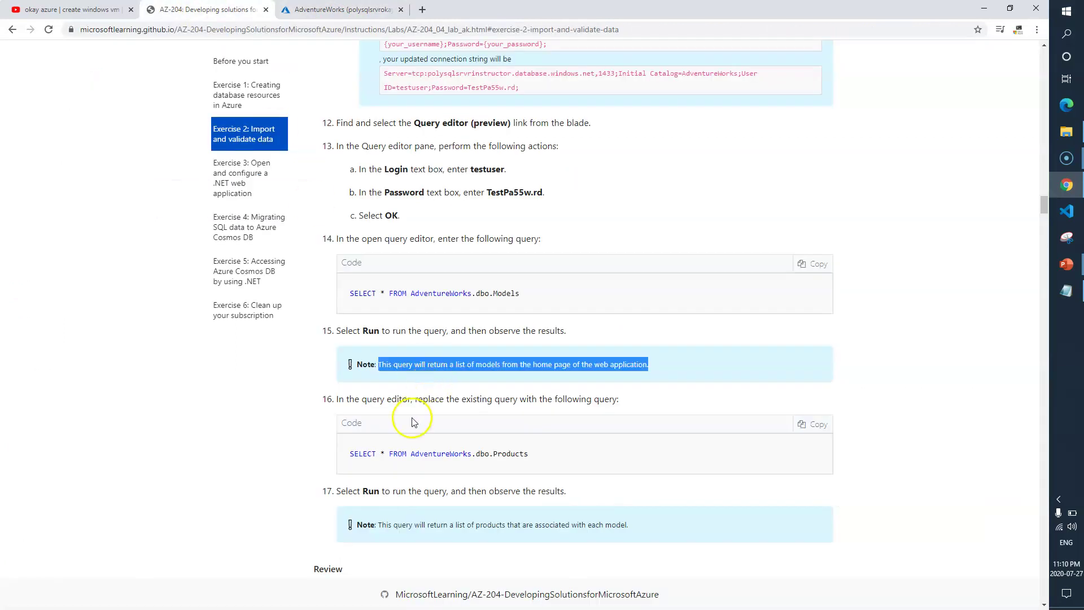
Replace the existing query with SELECT * FROM AdventureWorks.dbo.Products from step 16 of the lab, run it and look through its result columns.
{"action": "scroll", "coordinate": [413, 422], "scroll_direction": "down", "scroll_amount": 1}
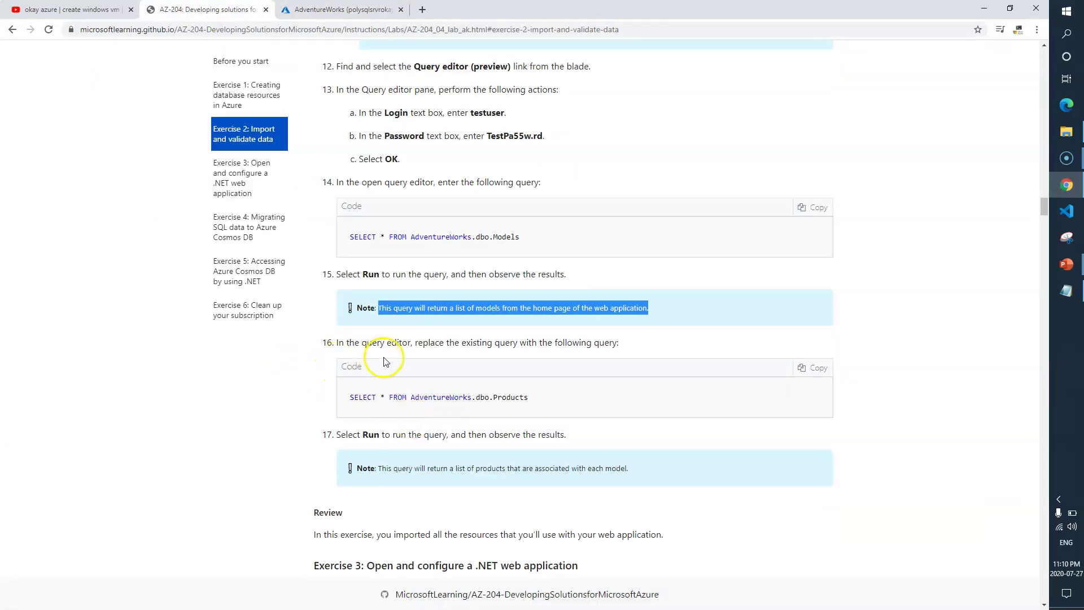
{"action": "left_click_drag", "start_coordinate": [535, 395], "coordinate": [353, 398]}
{"action": "key", "text": "ctrl+c"}
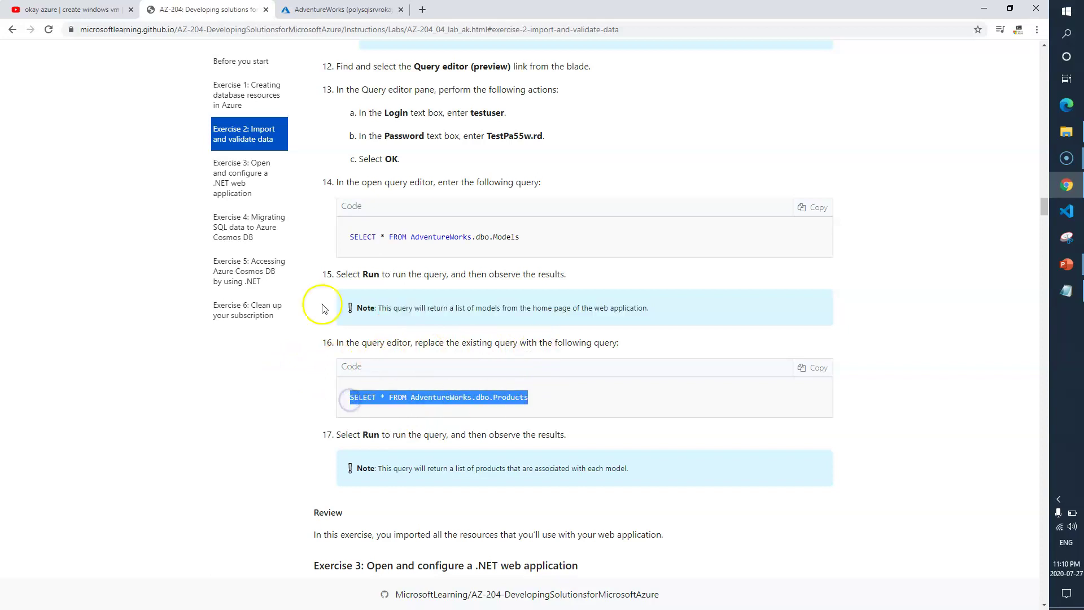
{"action": "left_click", "coordinate": [327, 9]}
{"action": "left_click", "coordinate": [569, 195]}
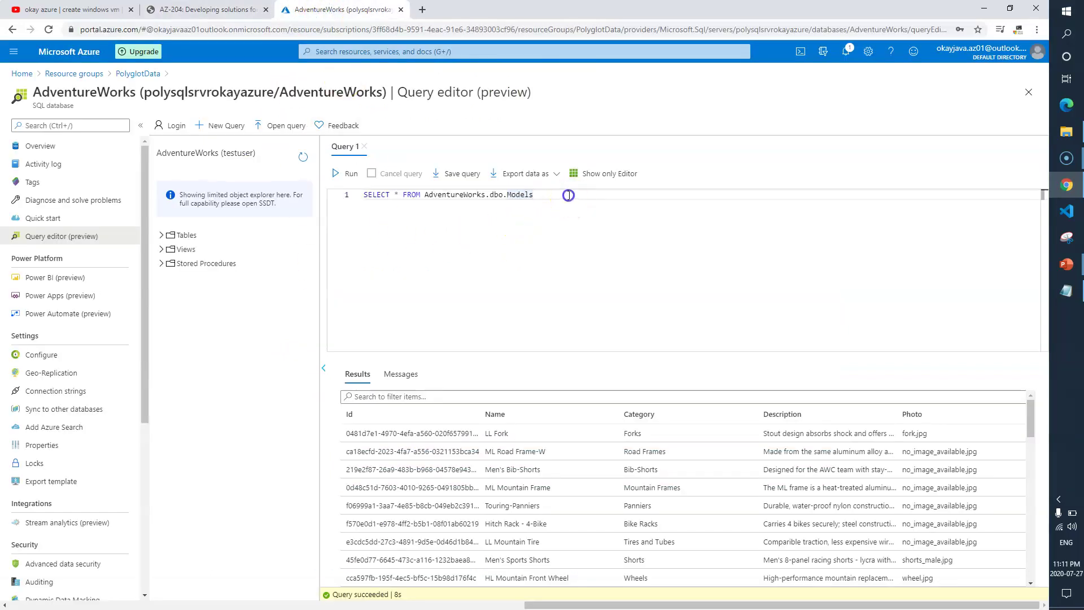
{"action": "left_click_drag", "start_coordinate": [568, 195], "coordinate": [368, 195]}
{"action": "key", "text": "BackSpace"}
{"action": "key", "text": "ctrl+v"}
{"action": "left_click", "coordinate": [339, 176]}
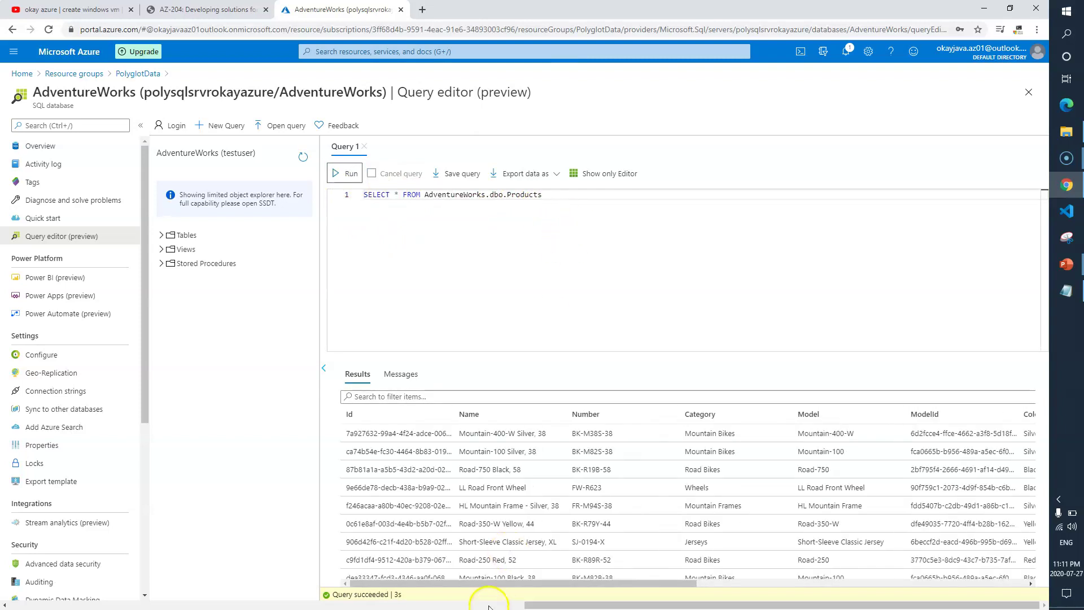
{"action": "scroll", "coordinate": [496, 571], "scroll_direction": "right", "scroll_amount": 10}
{"action": "scroll", "coordinate": [789, 566], "scroll_direction": "left", "scroll_amount": 10}
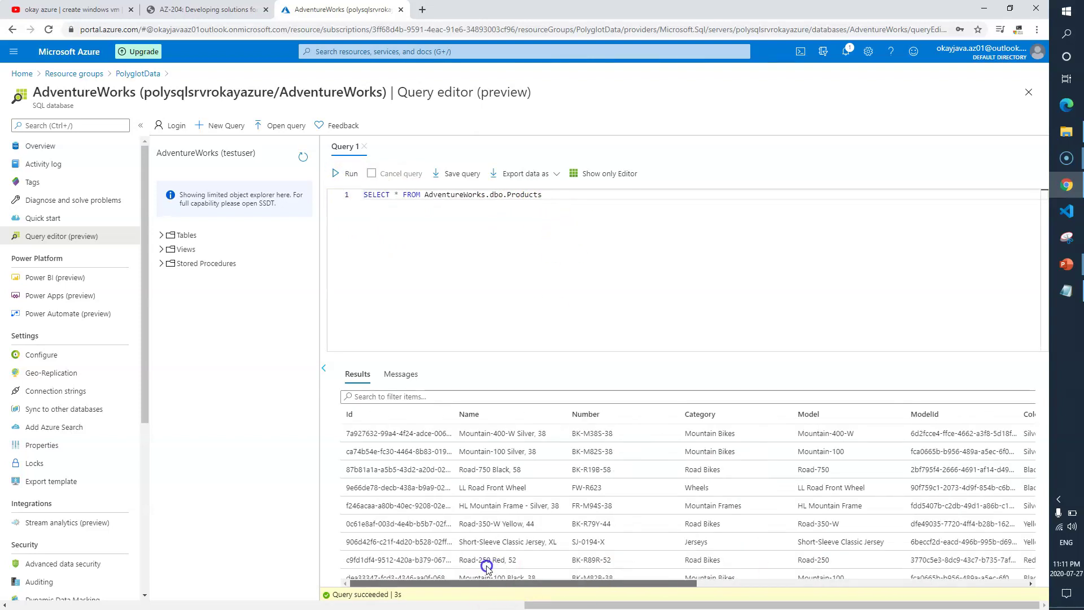
Return to the lab instructions and read the note under step 17, the exercise review and the Exercise 3 heading.
{"action": "left_click", "coordinate": [209, 9]}
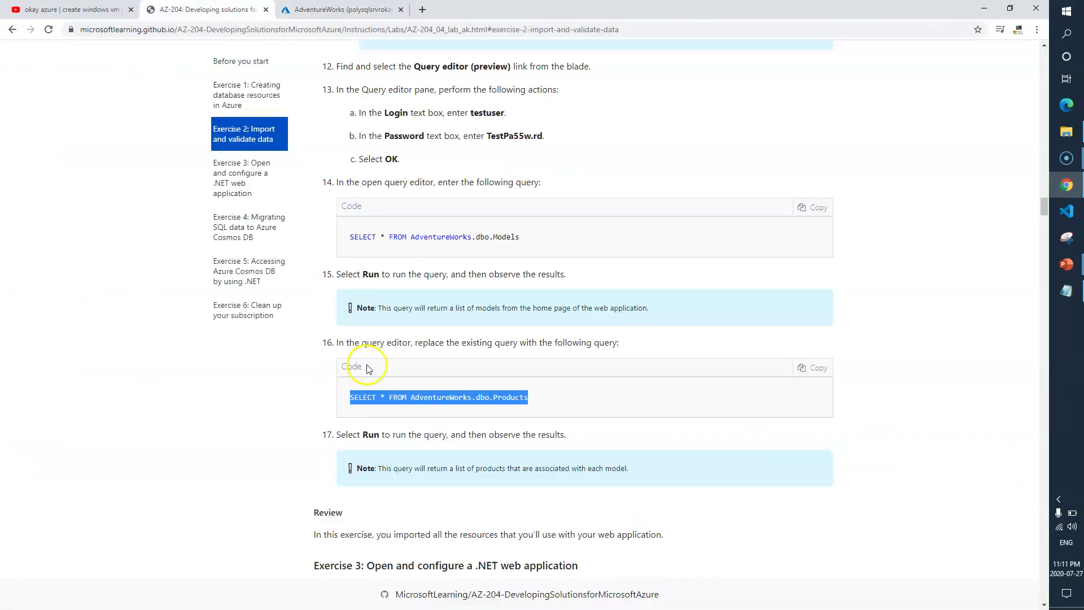
{"action": "scroll", "coordinate": [368, 369], "scroll_direction": "down", "scroll_amount": 3}
{"action": "left_click_drag", "start_coordinate": [382, 298], "coordinate": [454, 302]}
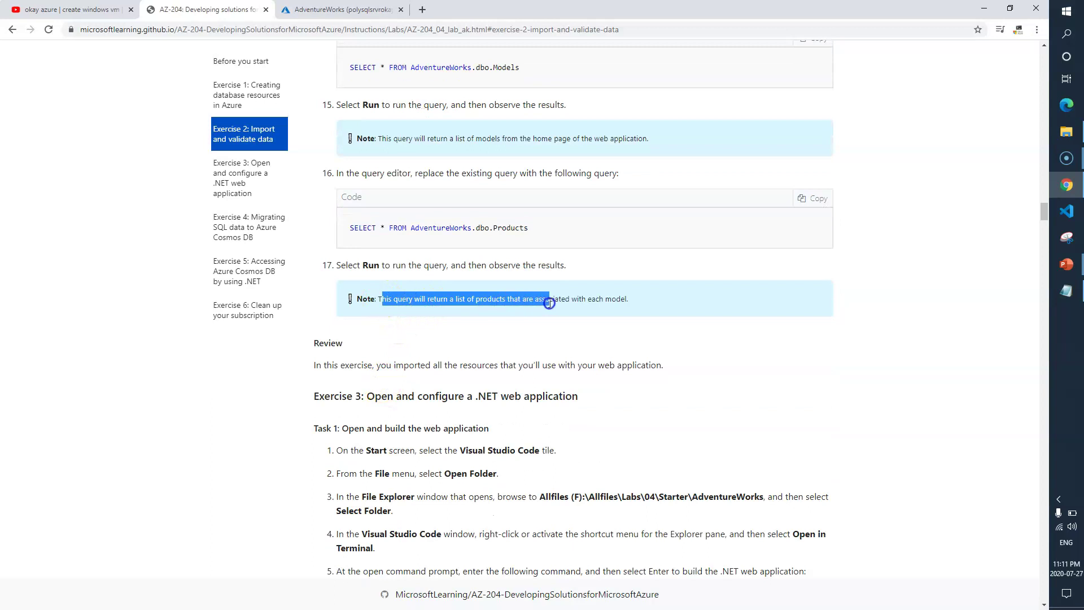
{"action": "left_click_drag", "start_coordinate": [549, 304], "coordinate": [634, 308]}
{"action": "left_click", "coordinate": [519, 329]}
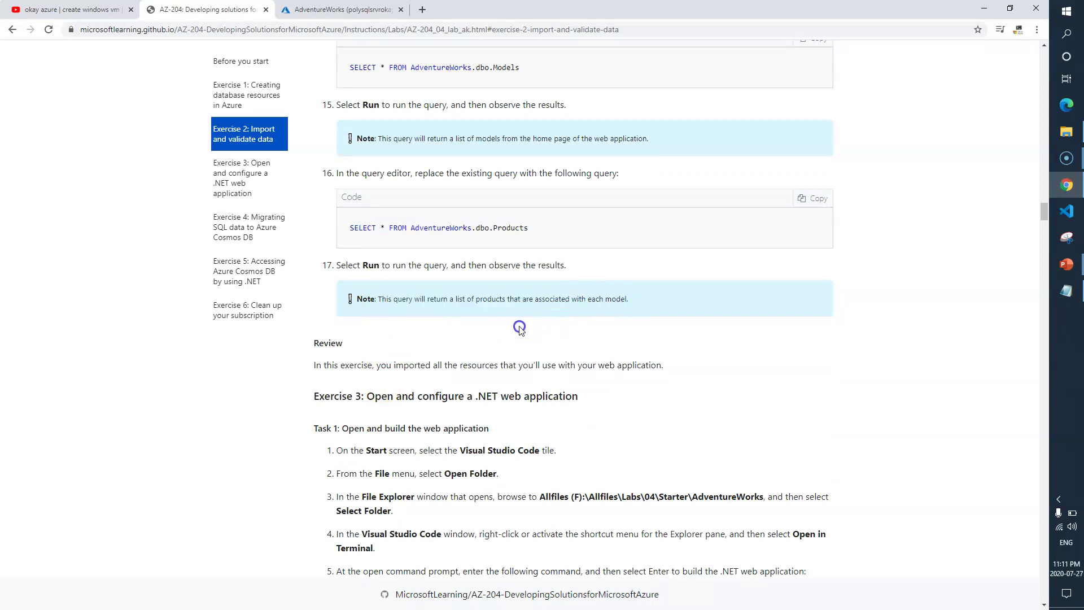
{"action": "left_click_drag", "start_coordinate": [678, 366], "coordinate": [572, 400]}
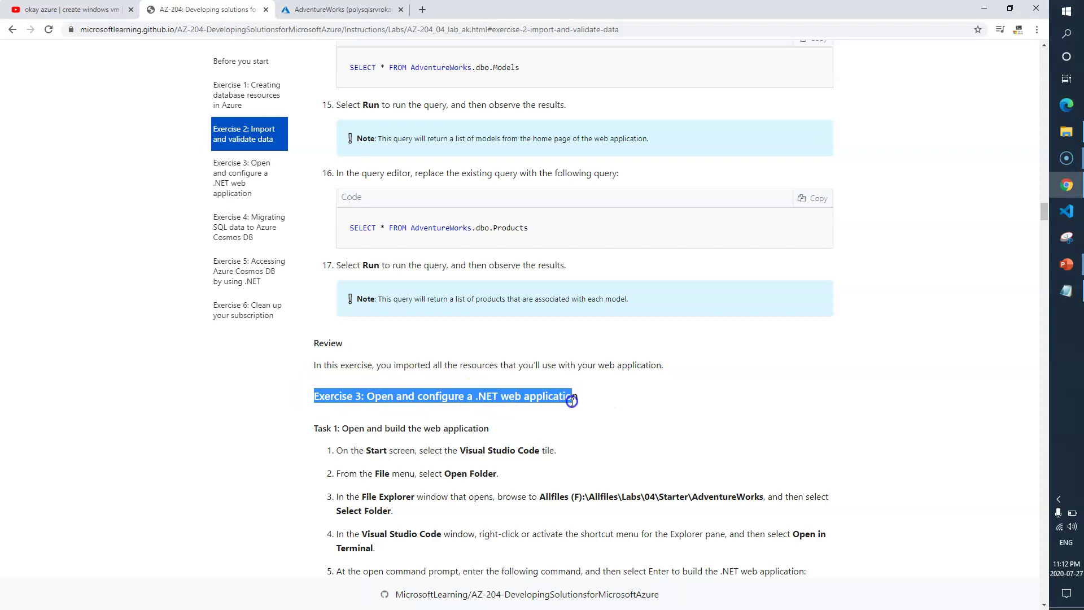